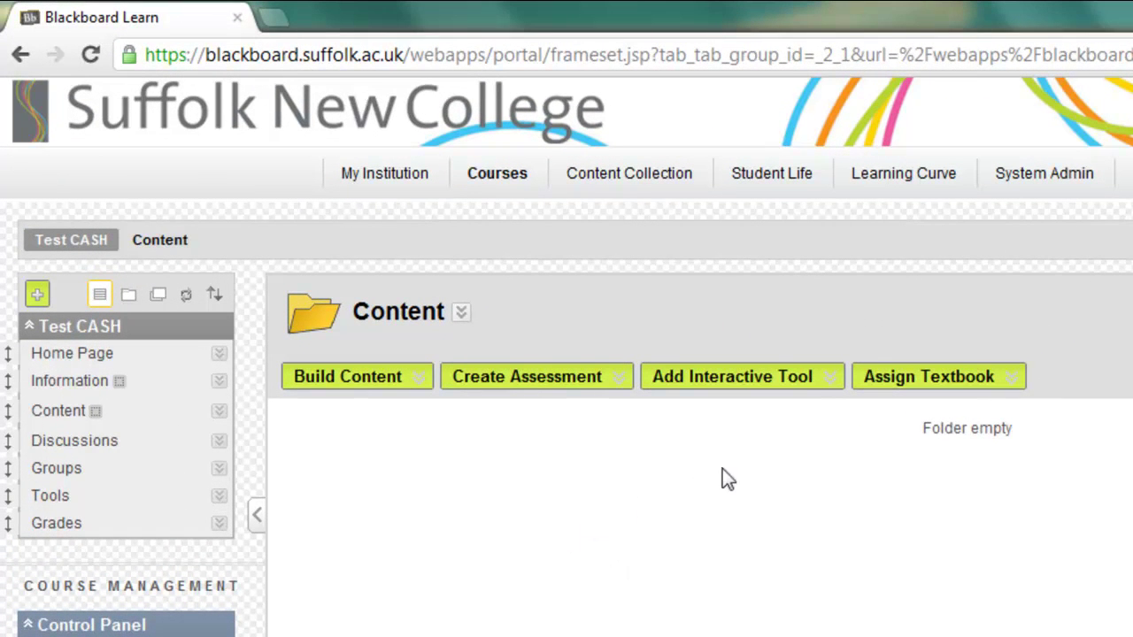
- Add a journal link to the Content area by creating a new journal named "Your Journal"
click(734, 379)
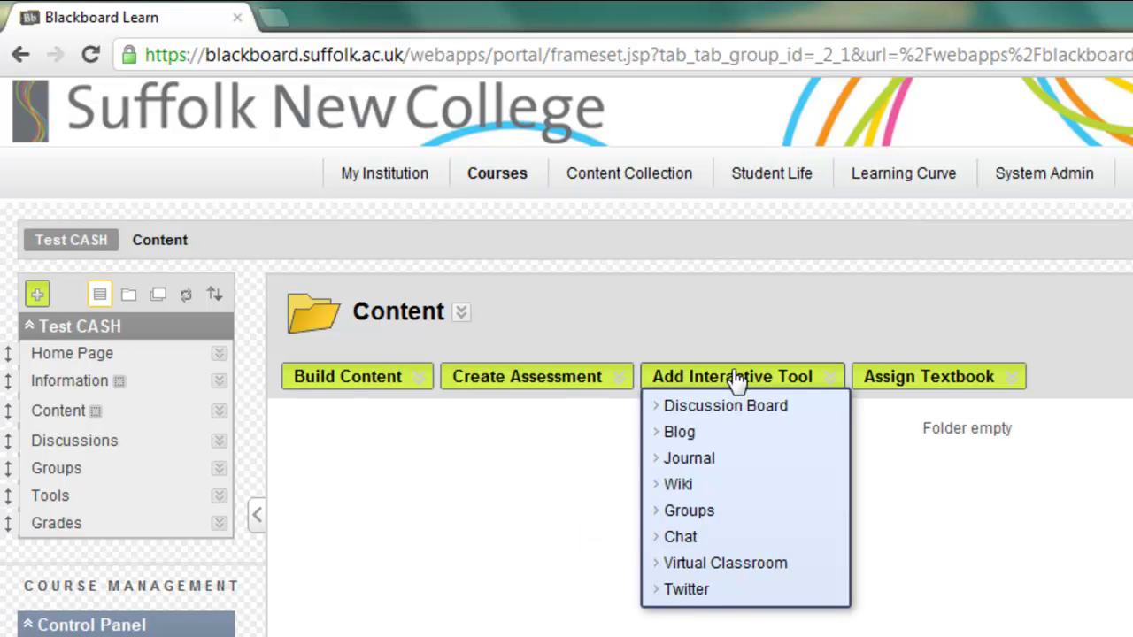
click(725, 464)
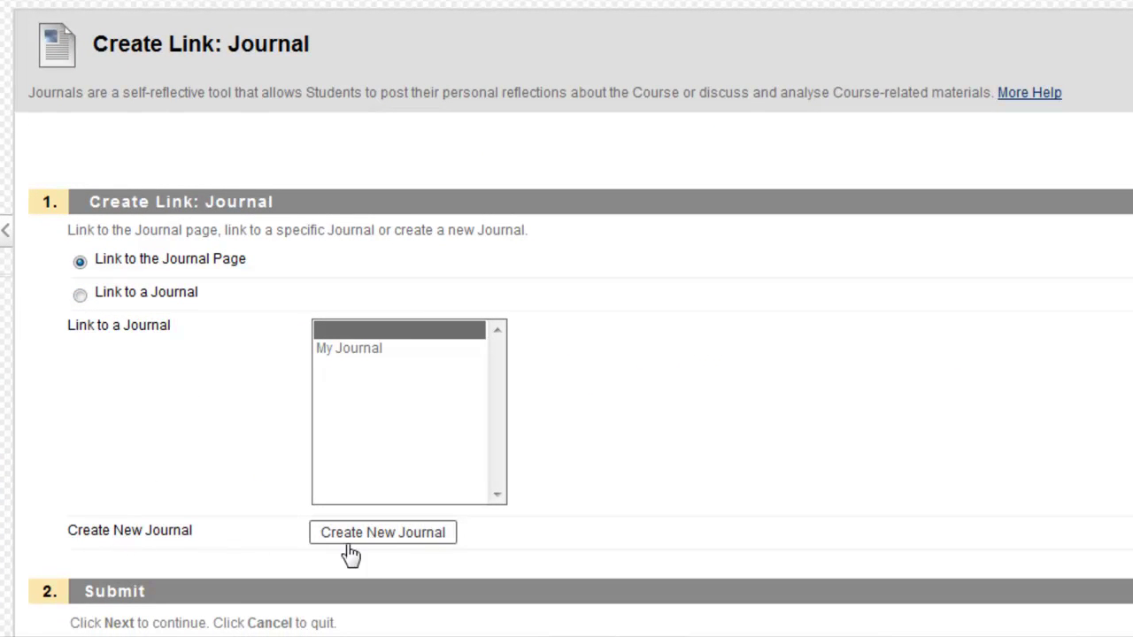
click(387, 542)
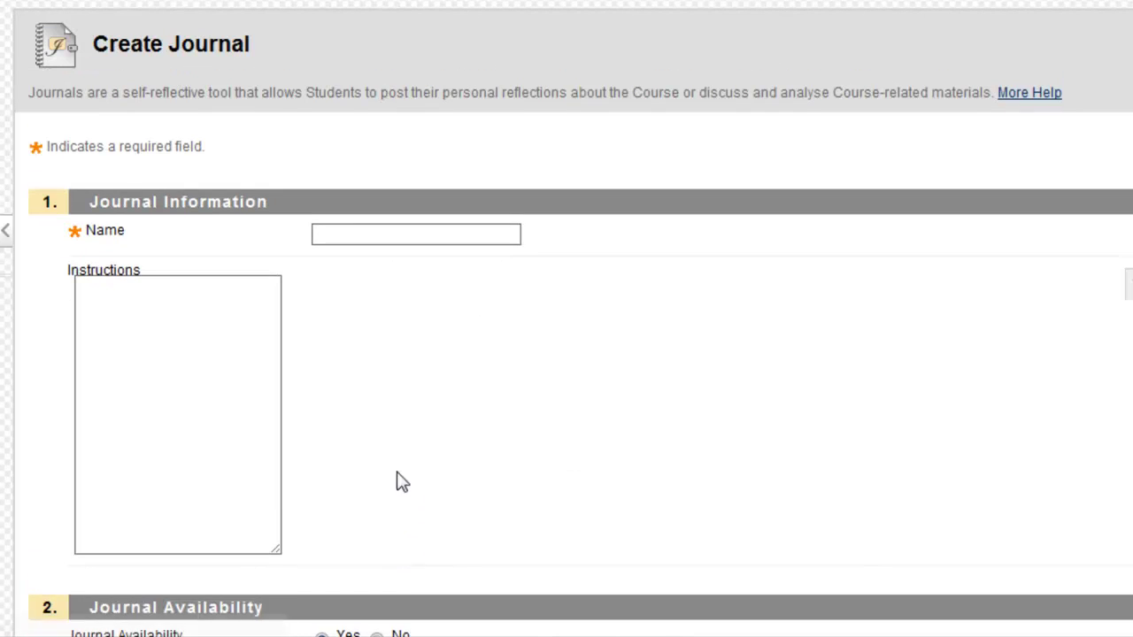
click(329, 234)
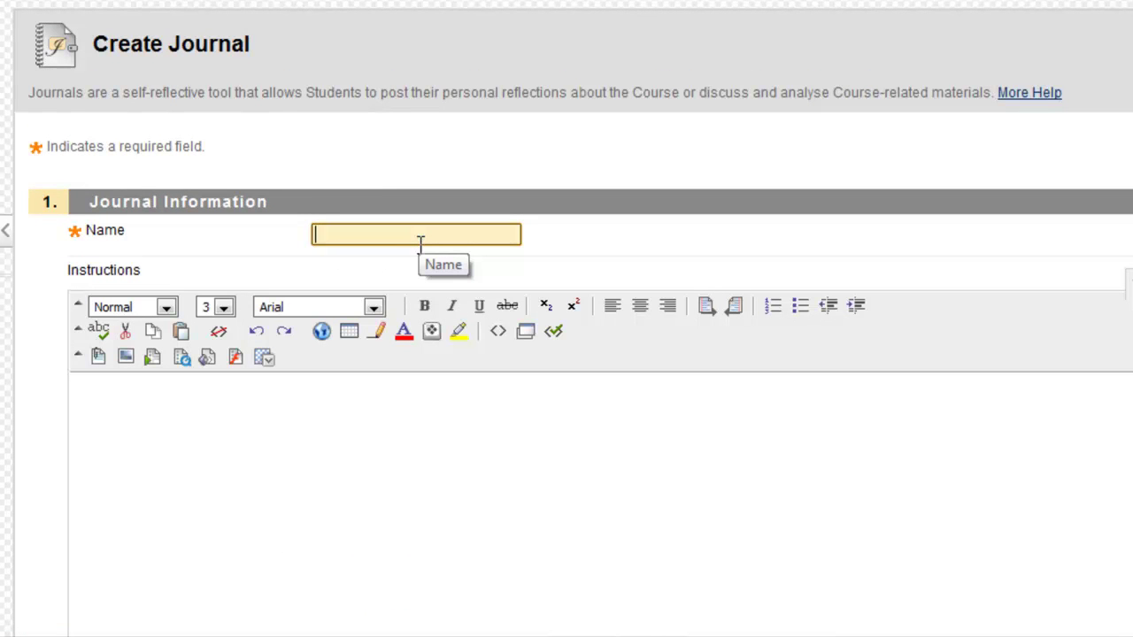
text(Your Journ)
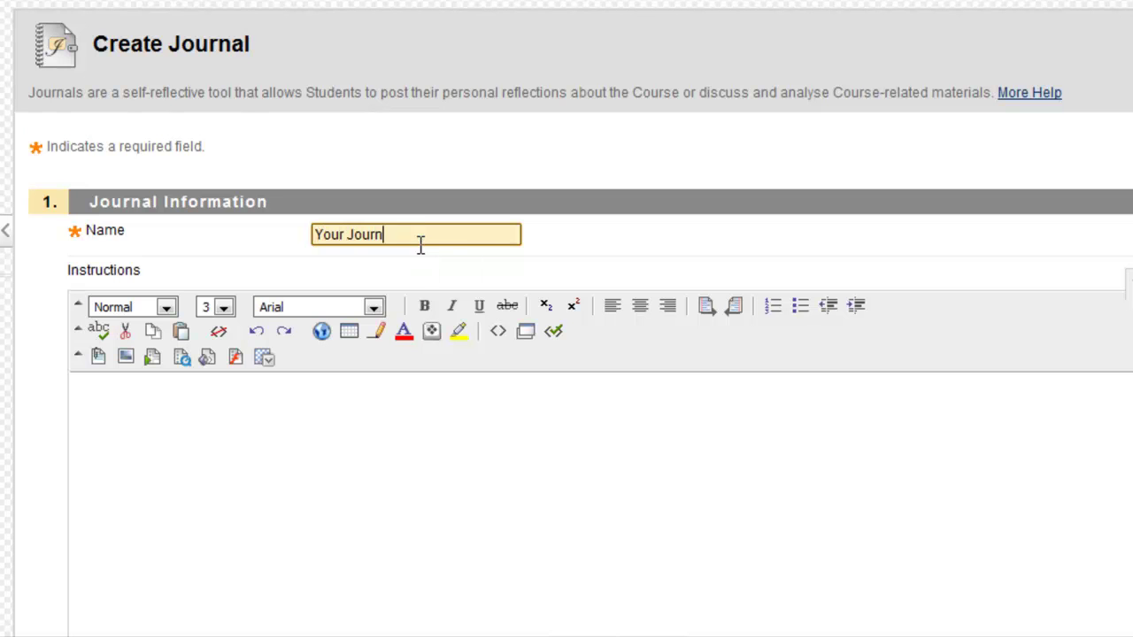
text(al)
- Enter the journal instructions "Keep an ongoing diary of your work and make sure you don't leave it until the end. I will know!!!"
click(253, 423)
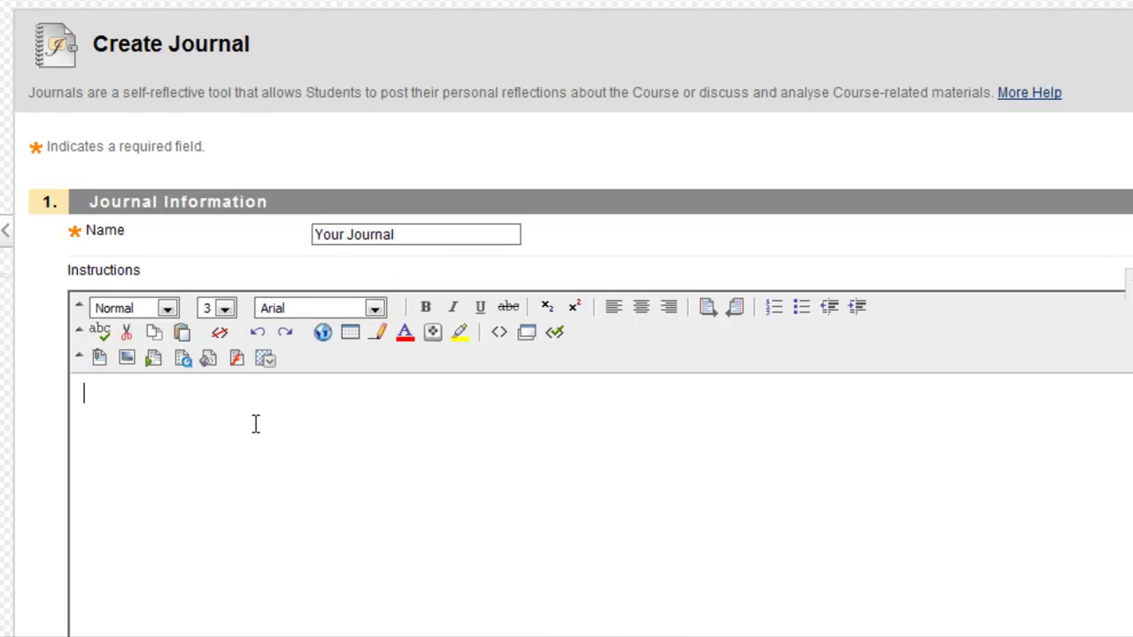
scroll(254, 422, down, 3)
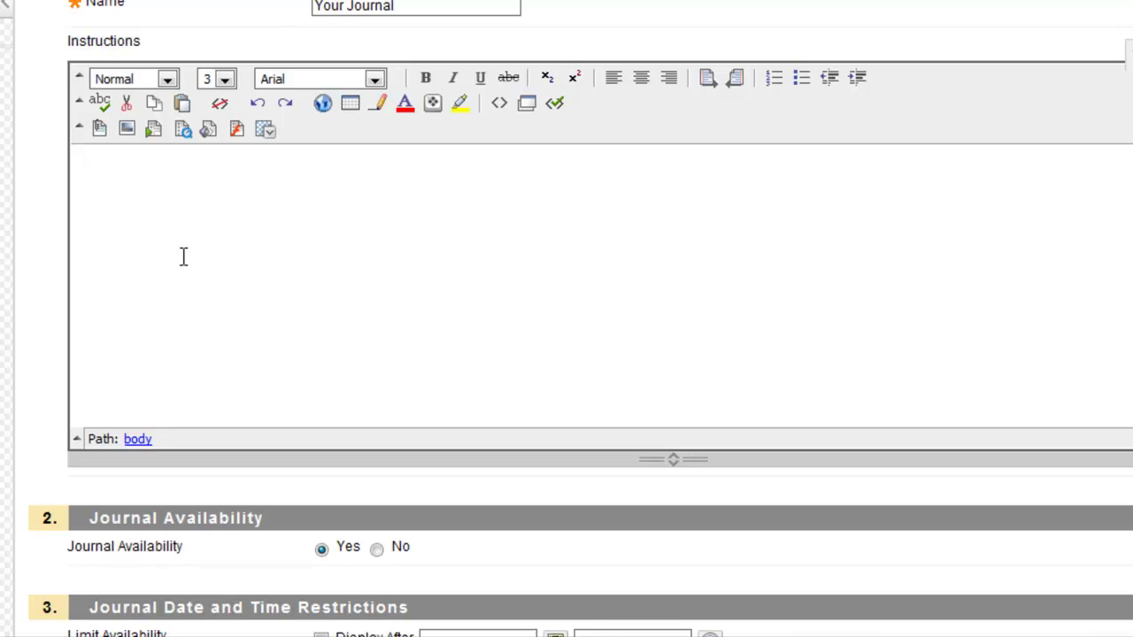
text(Keep an ongoing)
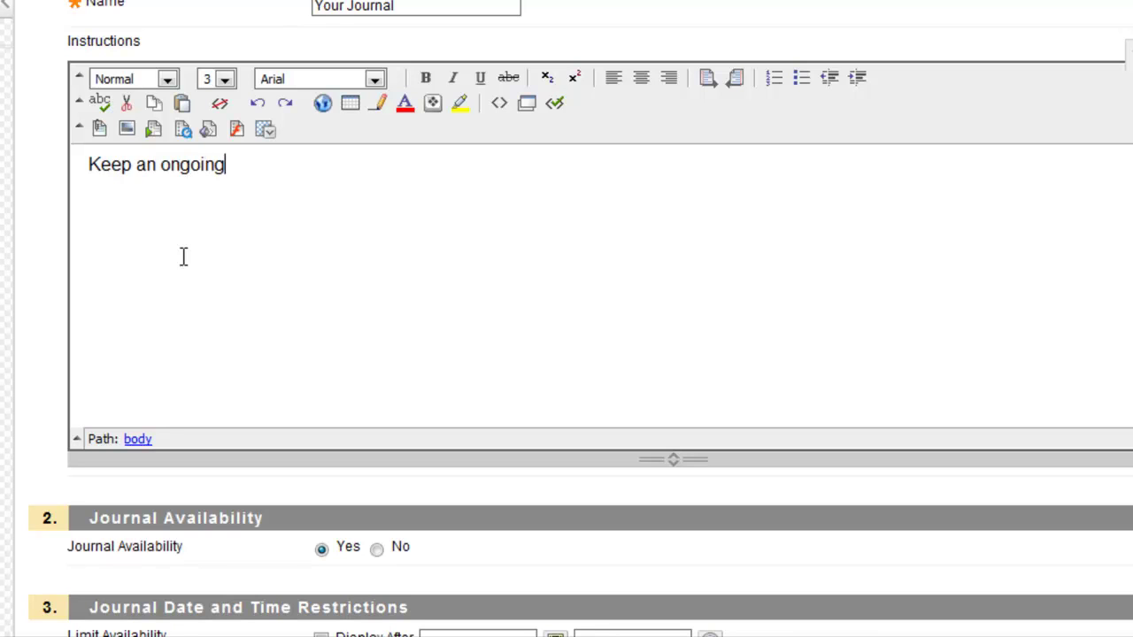
text( diary of )
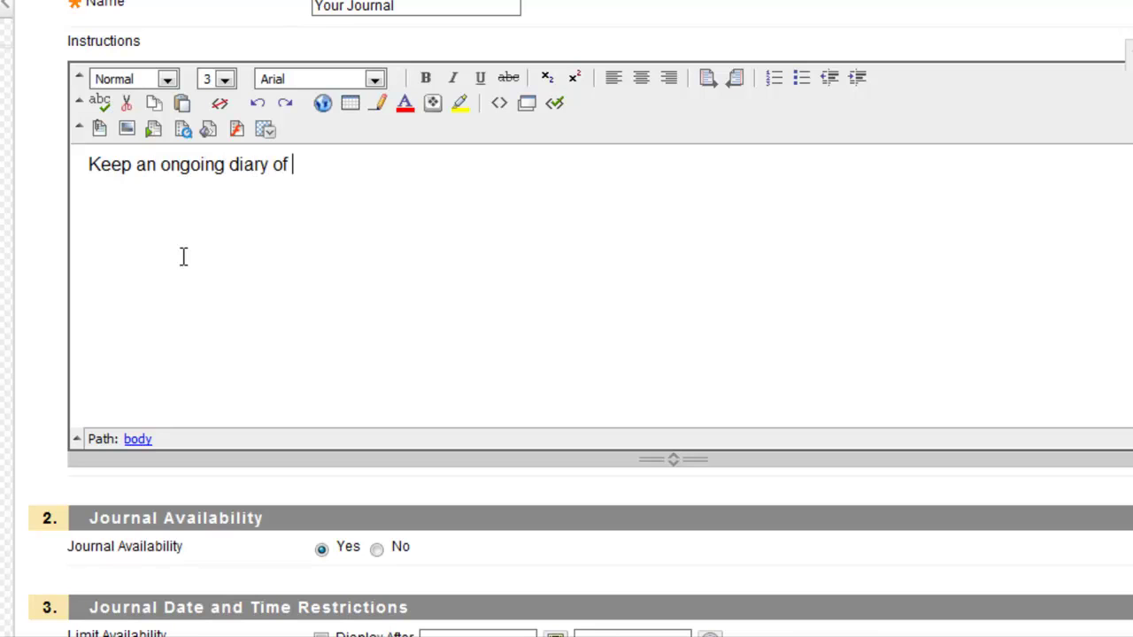
text(your work )
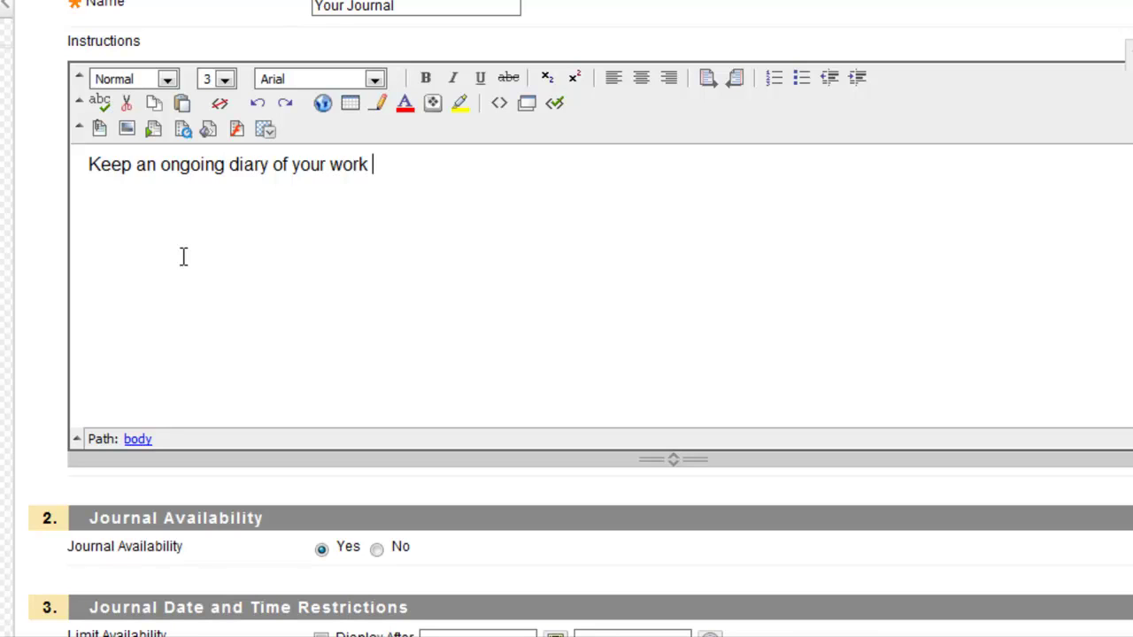
text(and make )
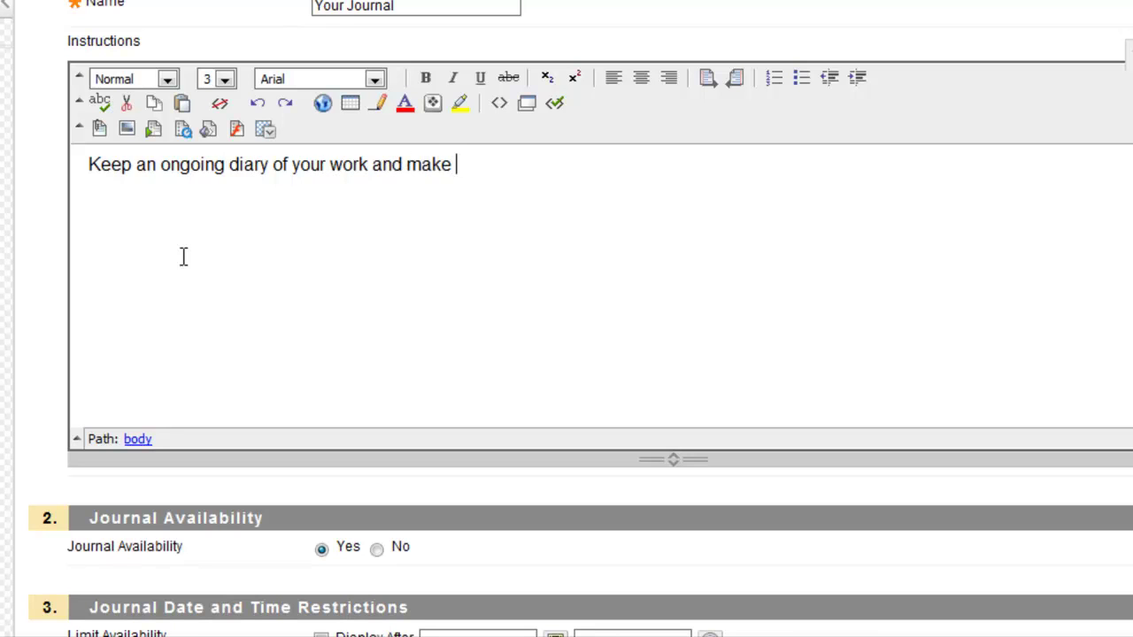
text(sure you)
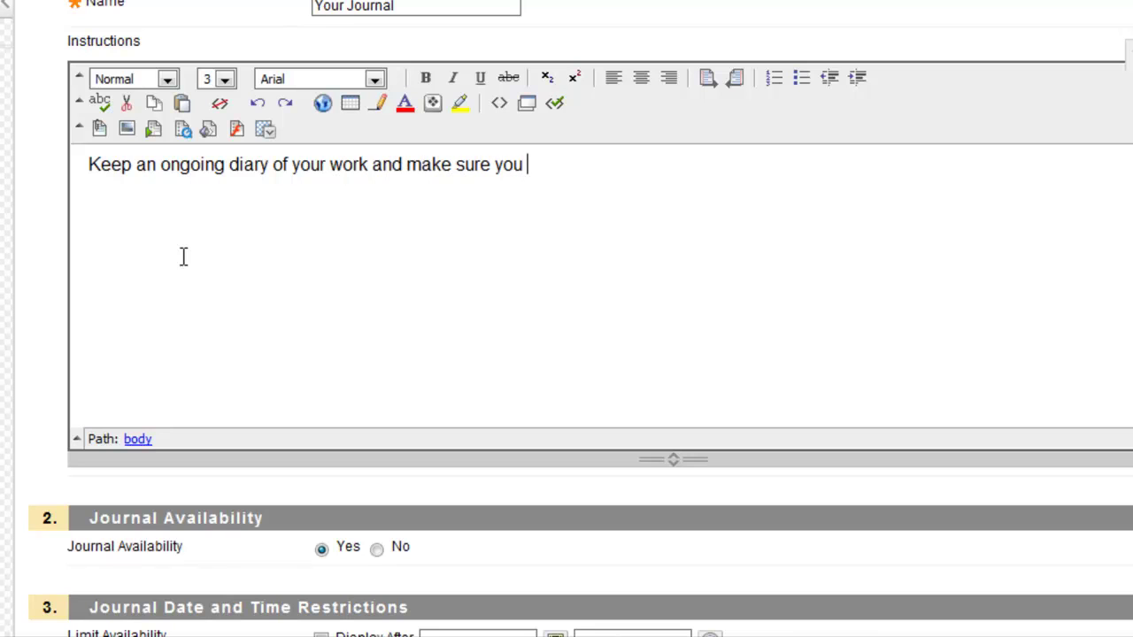
text( don't leave it )
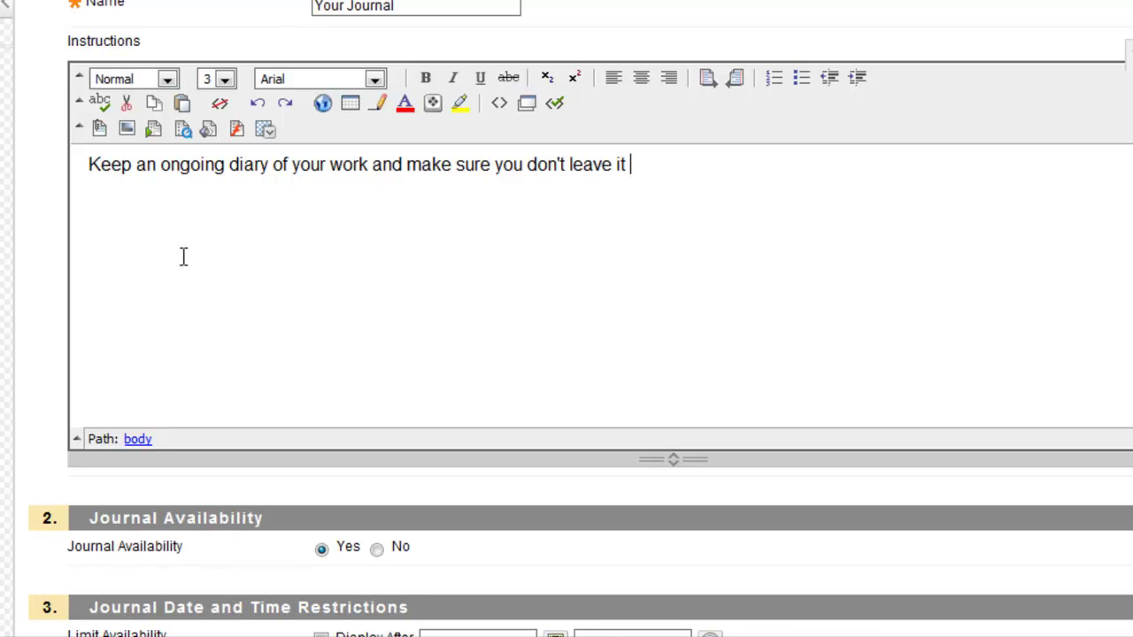
text(toll)
key(BackSpace)
key(BackSpace)
key(BackSpace)
key(BackSpace)
text(until the end.)
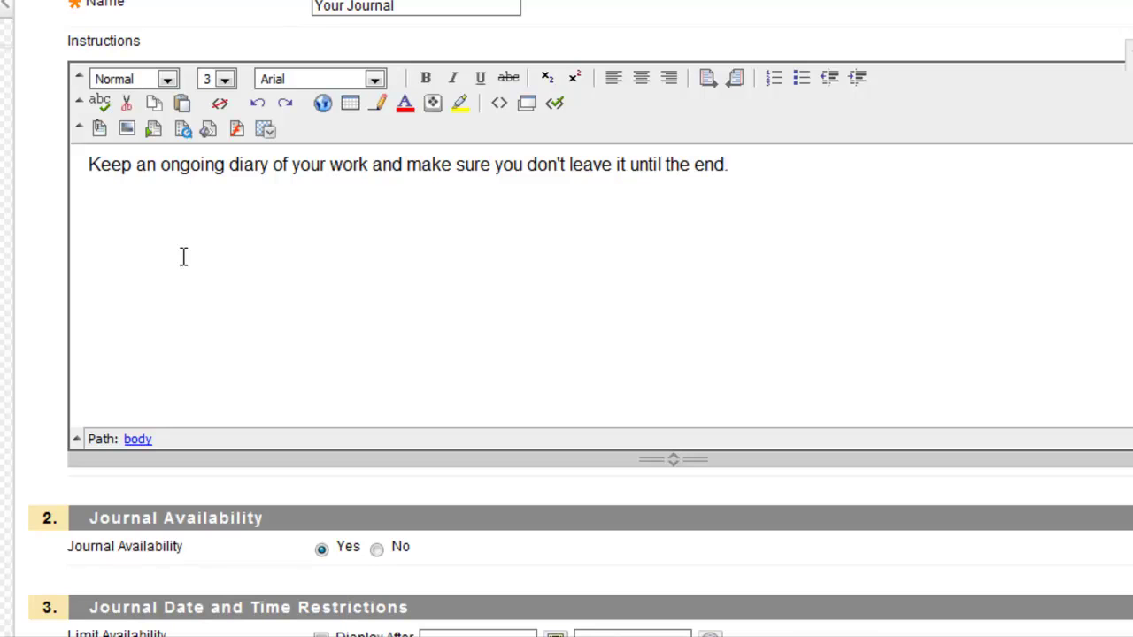
text( i will know!!!)
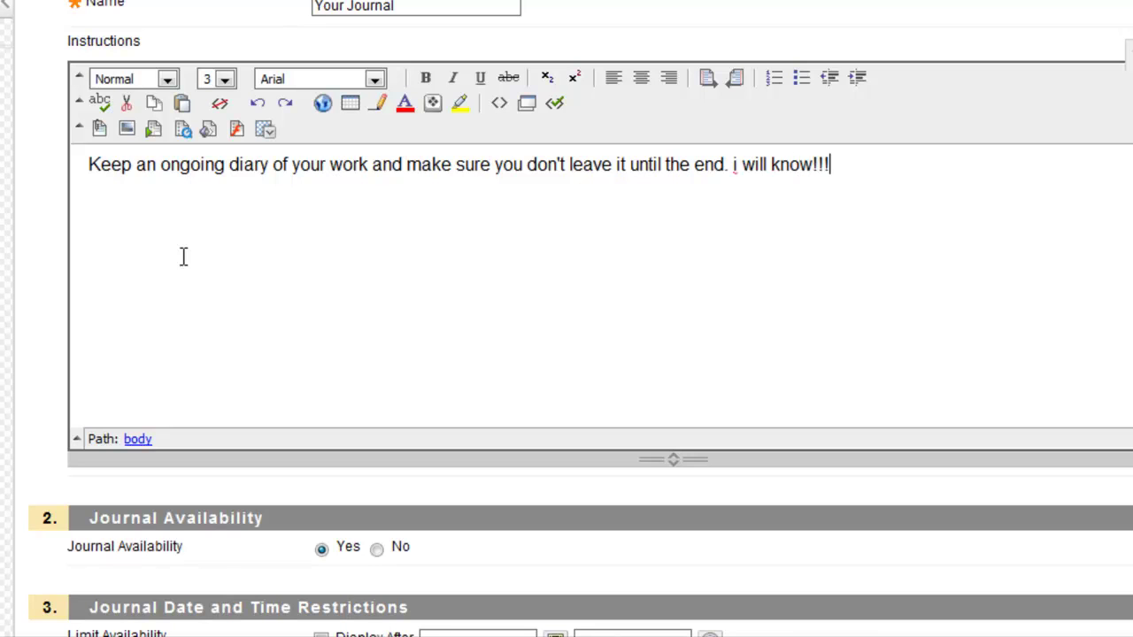
double_click(735, 164)
text(I)
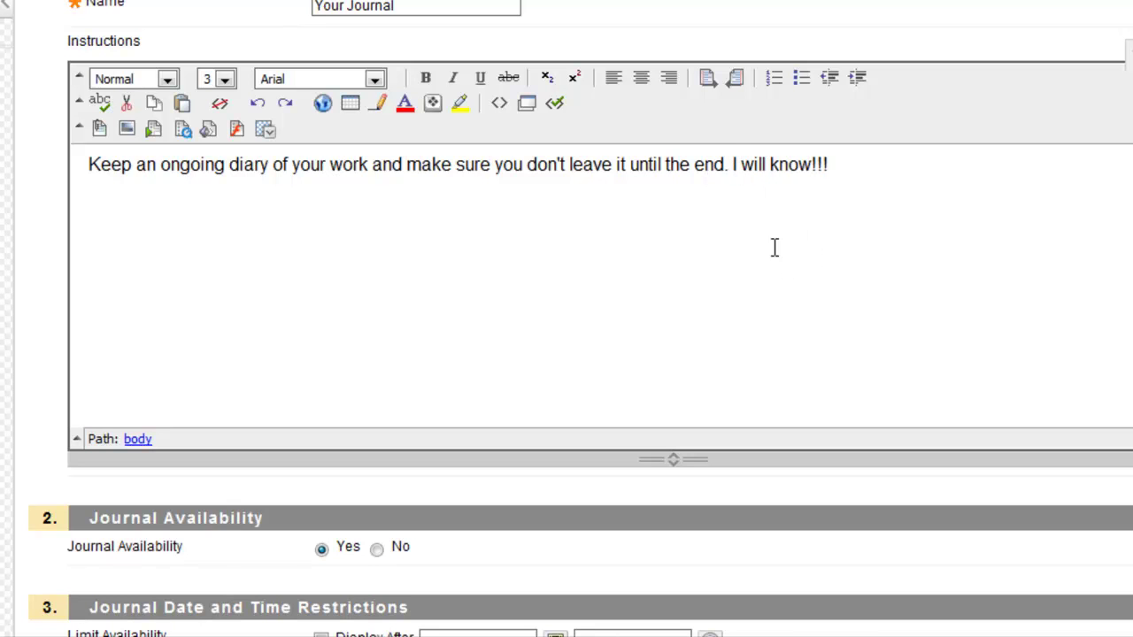
- Set the journal's entries to be indexed weekly, leaving the user permission options off
scroll(421, 252, down, 3)
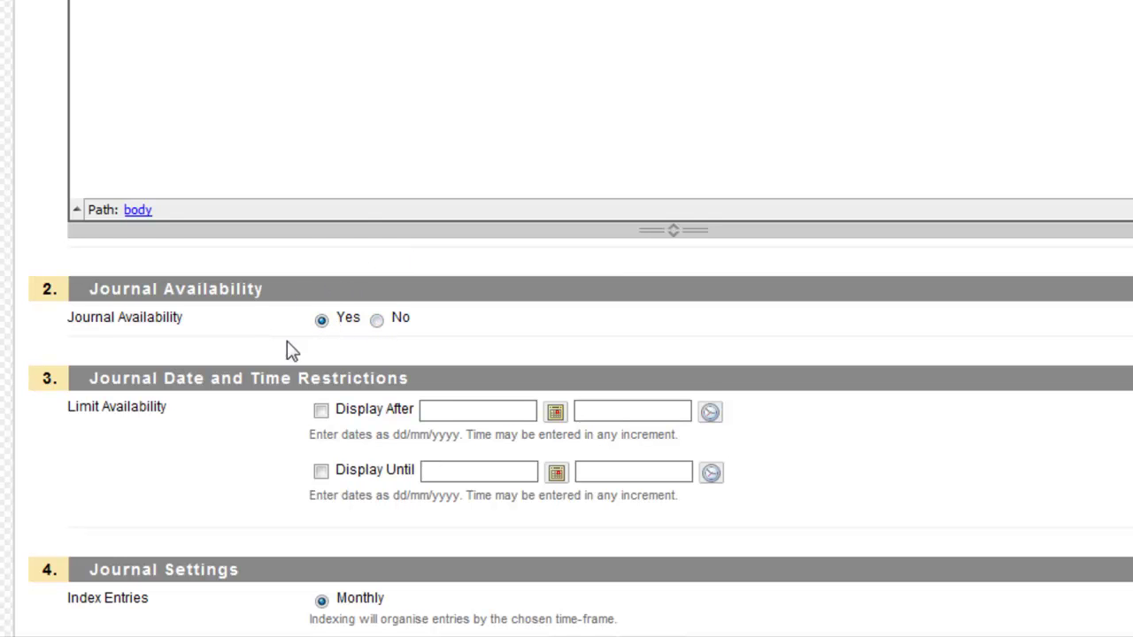
scroll(279, 343, down, 3)
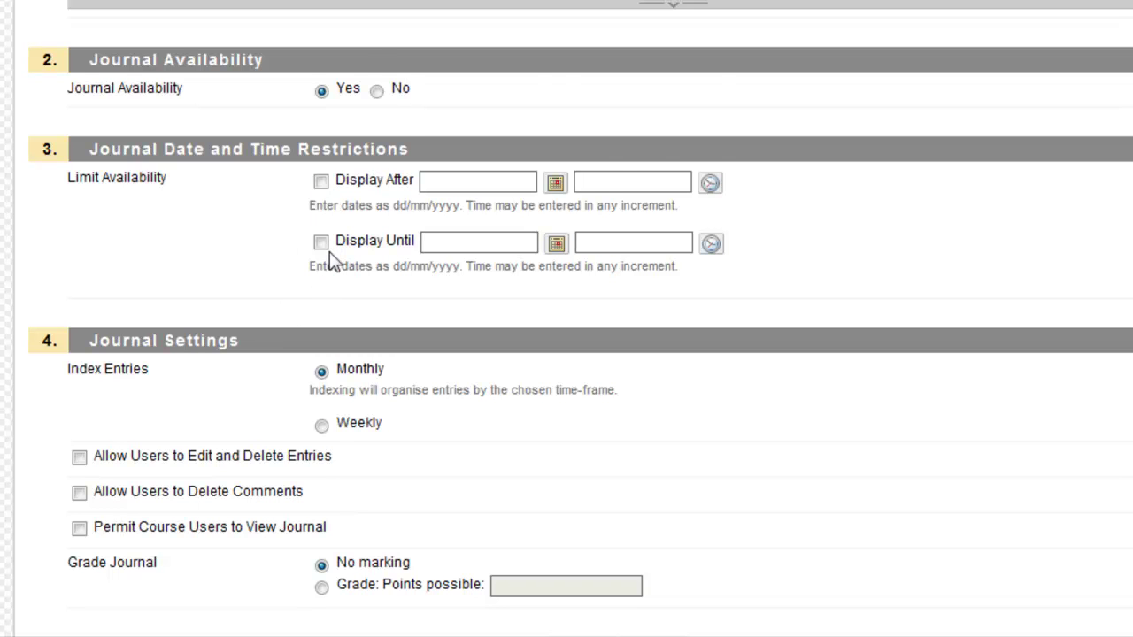
scroll(329, 251, down, 1)
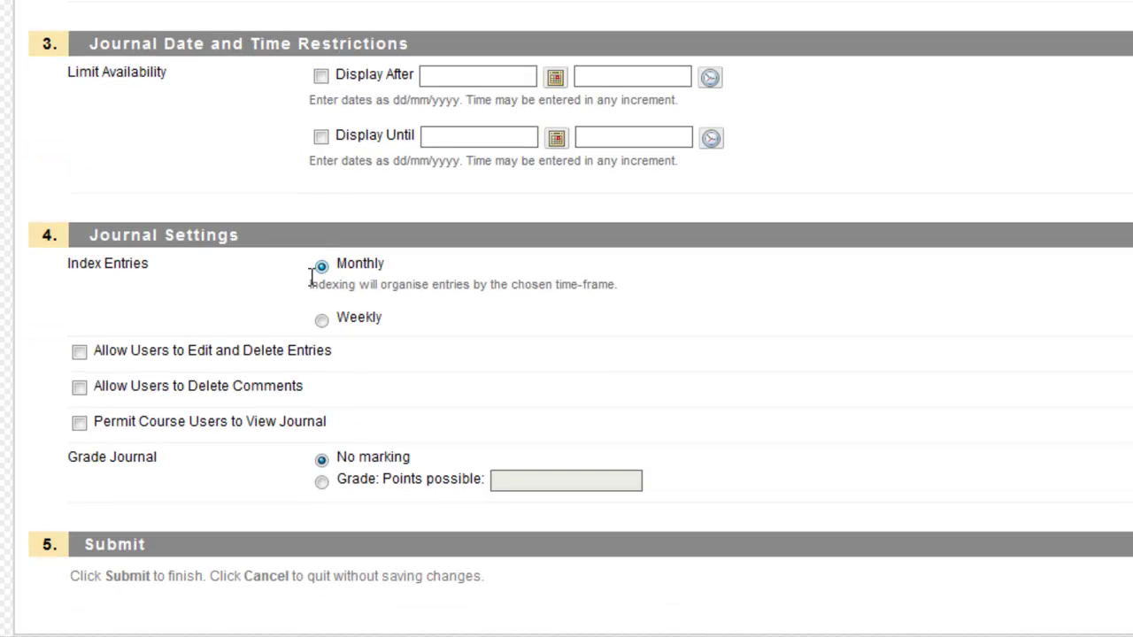
click(323, 322)
click(80, 354)
click(85, 428)
click(80, 428)
- Make the journal graded with 100 points possible and submit it
click(321, 483)
click(499, 481)
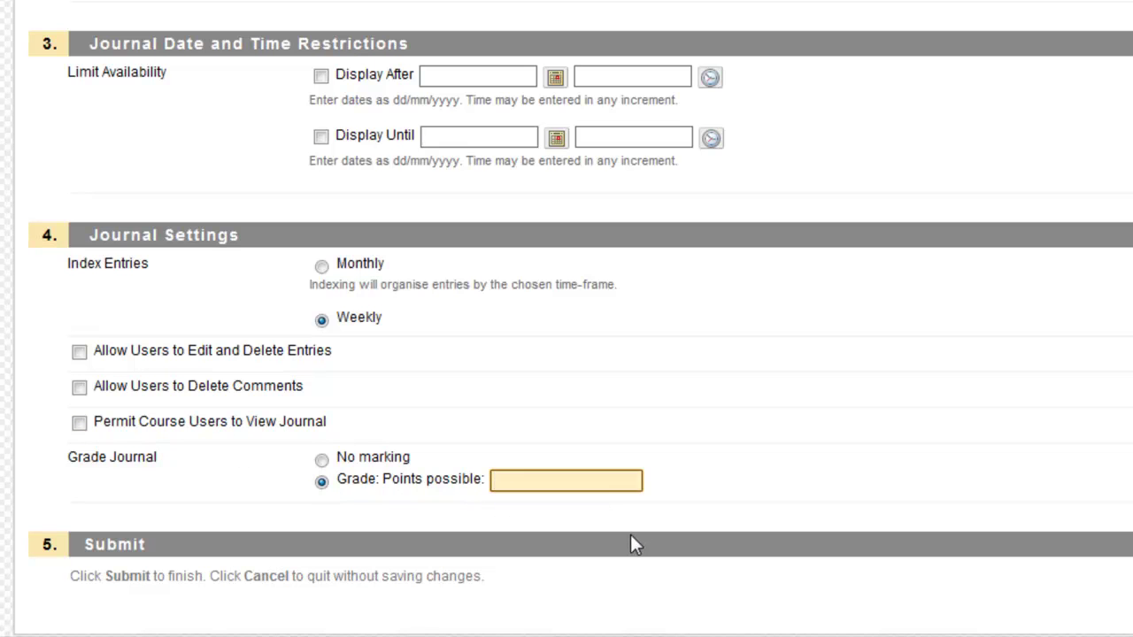
text(100)
key(Return)
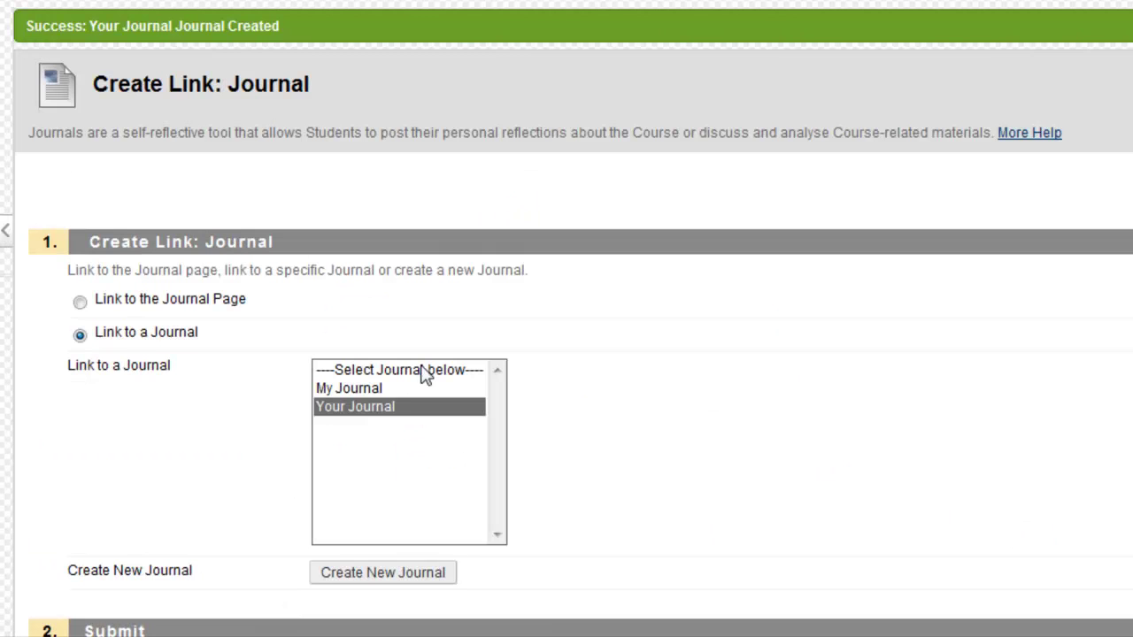
- Link to the journal "Your Journal" and name the link "Journal for your lesson"
click(343, 414)
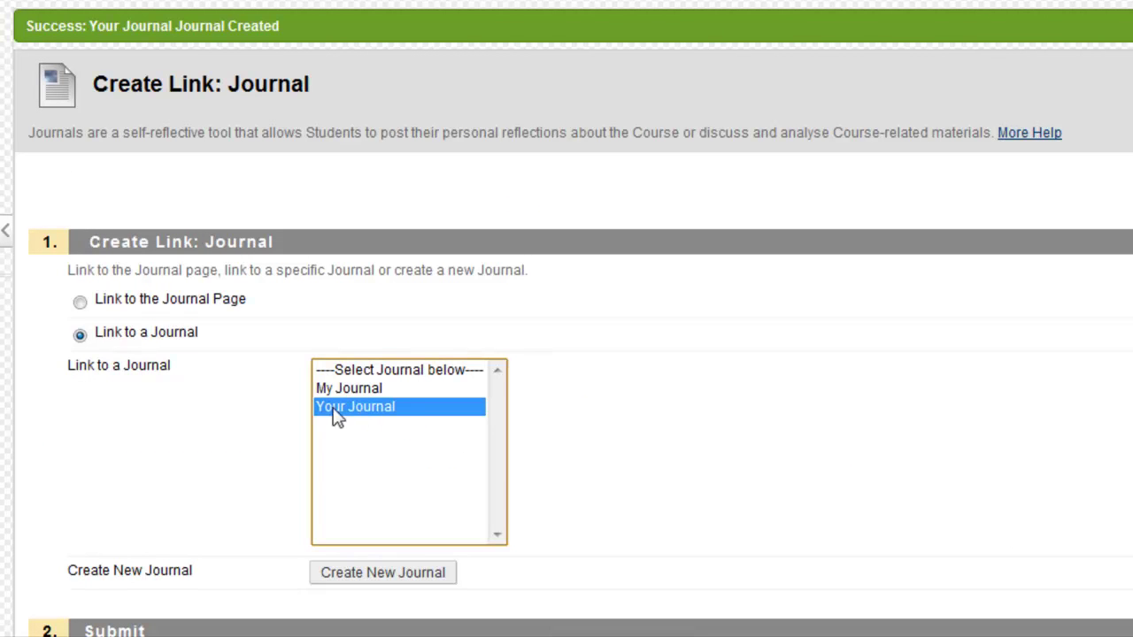
scroll(382, 392, down, 1)
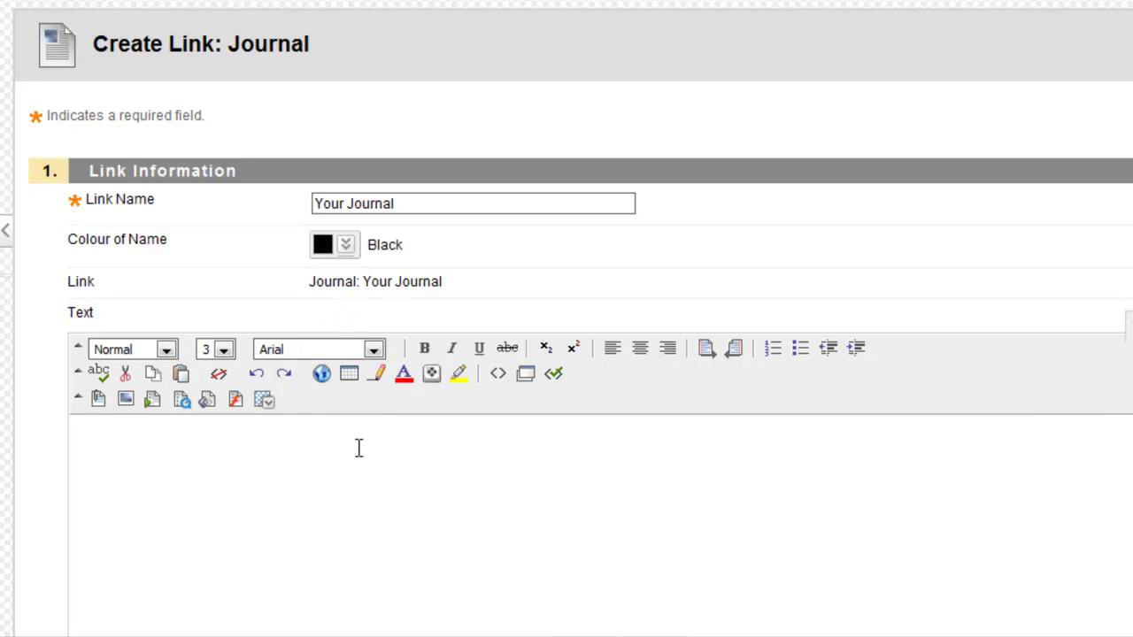
click(287, 453)
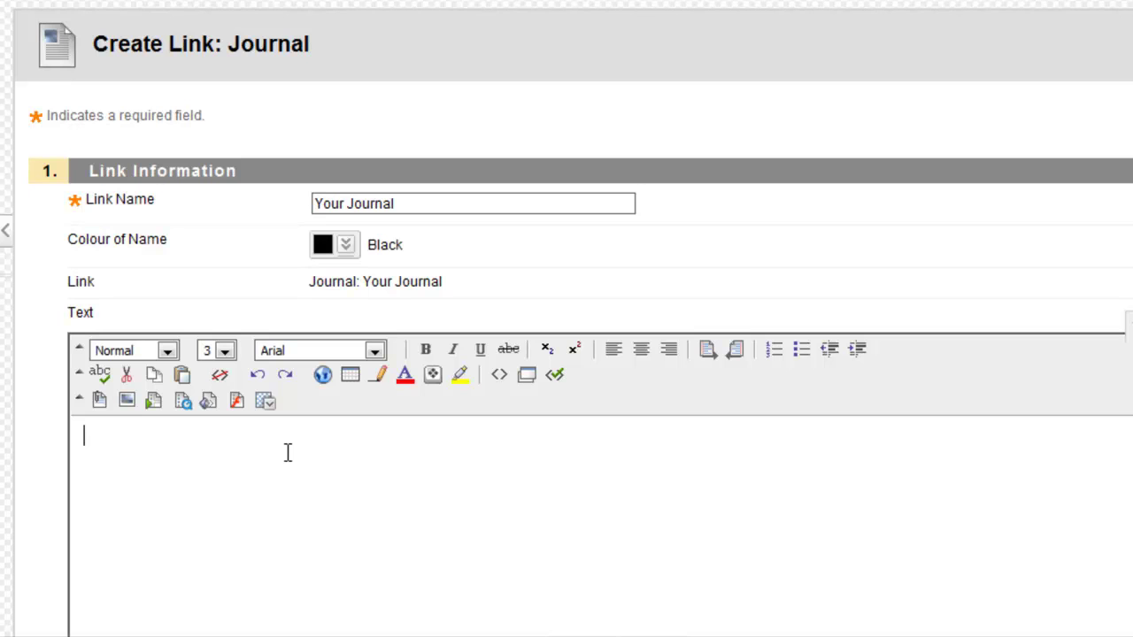
scroll(287, 450, down, 2)
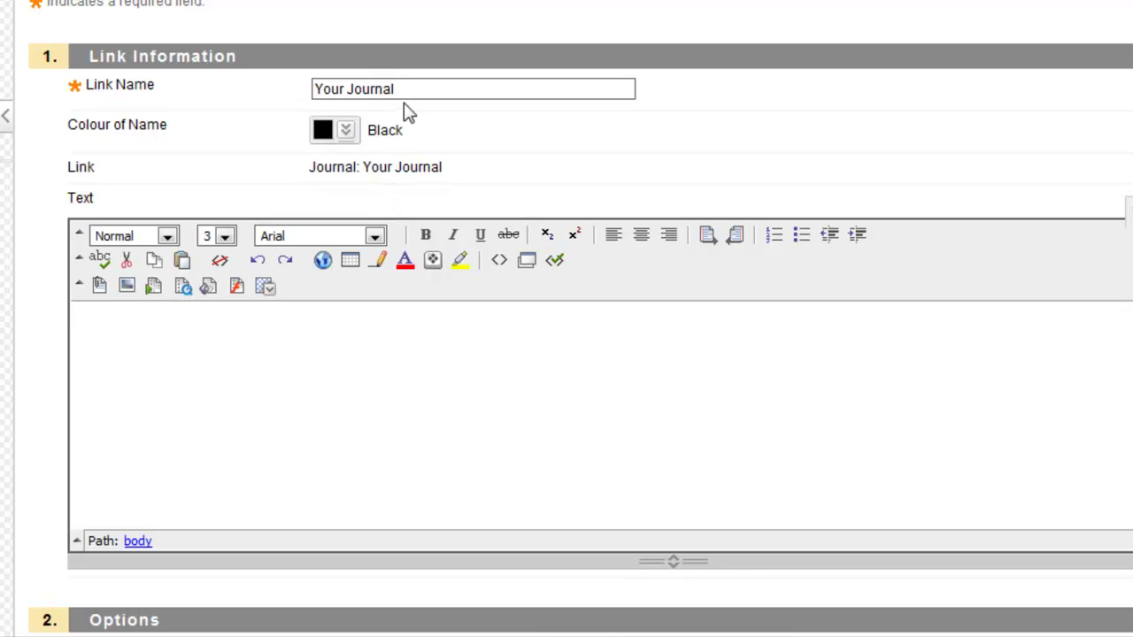
drag(427, 89, 306, 100)
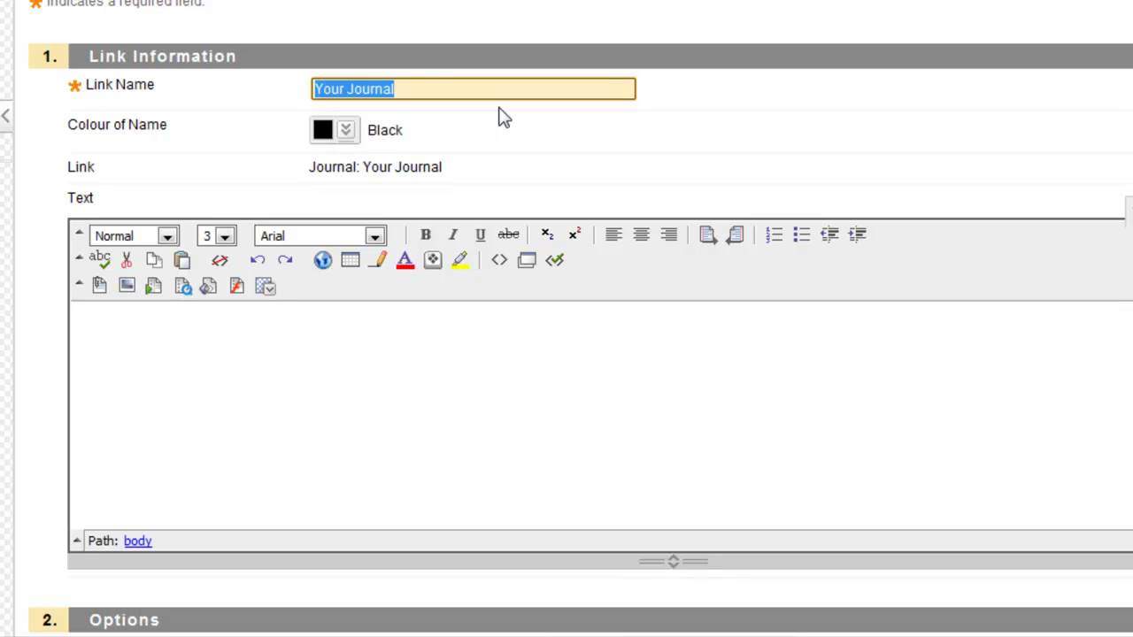
text(Journal for yo)
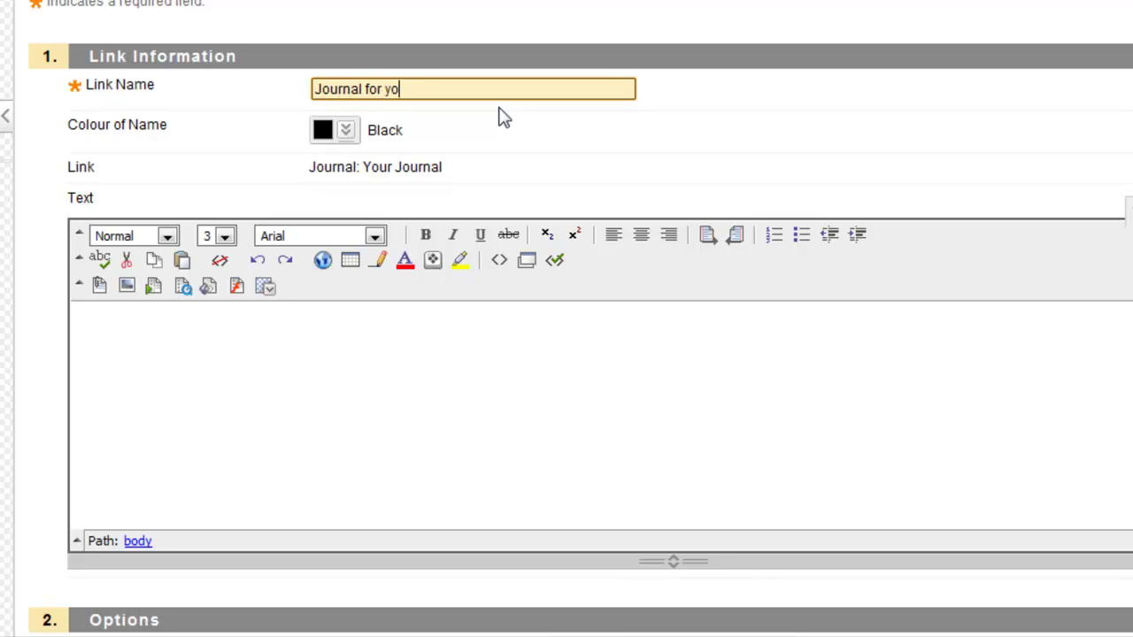
text(ur lesson)
- Enter the link text "Please click the link above to start your journal" and submit the link with view tracking enabled
click(288, 367)
text(Ple)
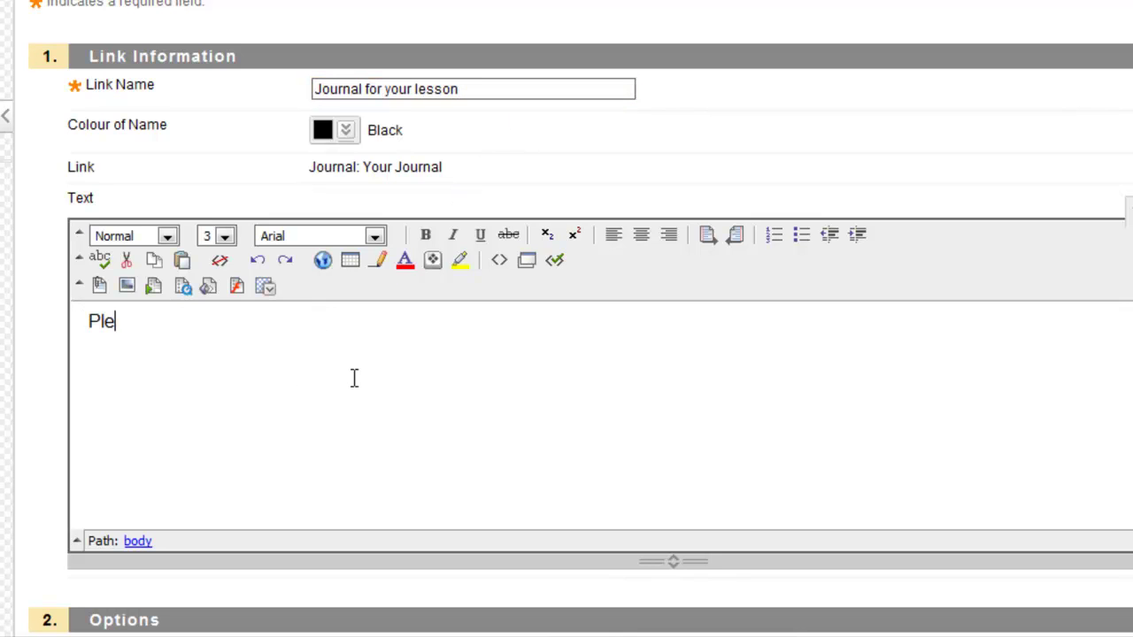
text(ase click the l)
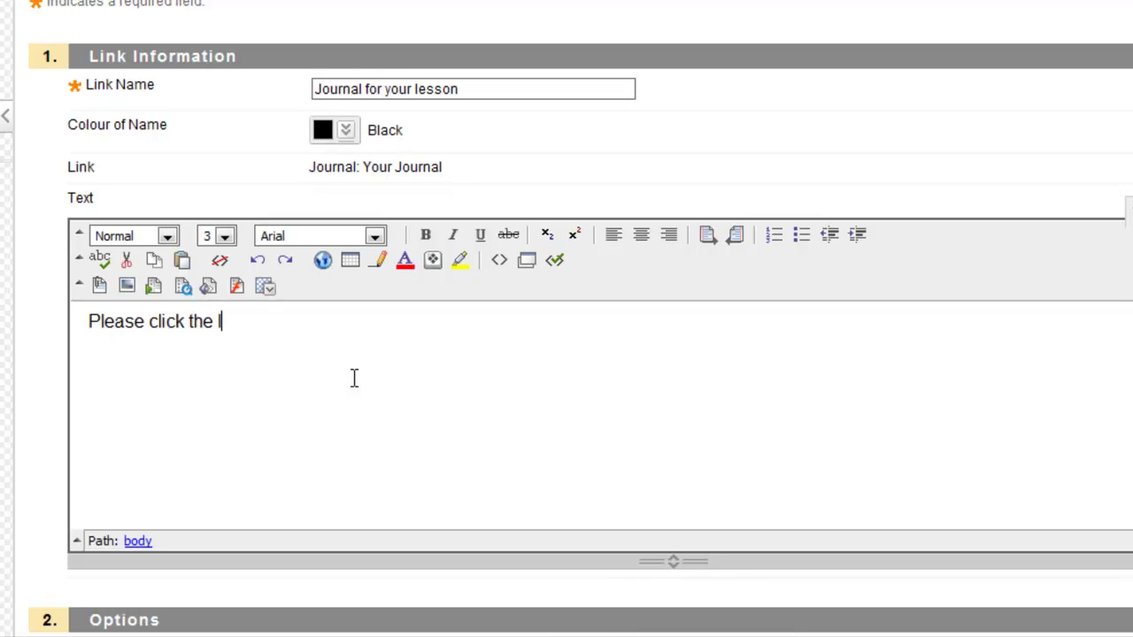
text(ink above to start y)
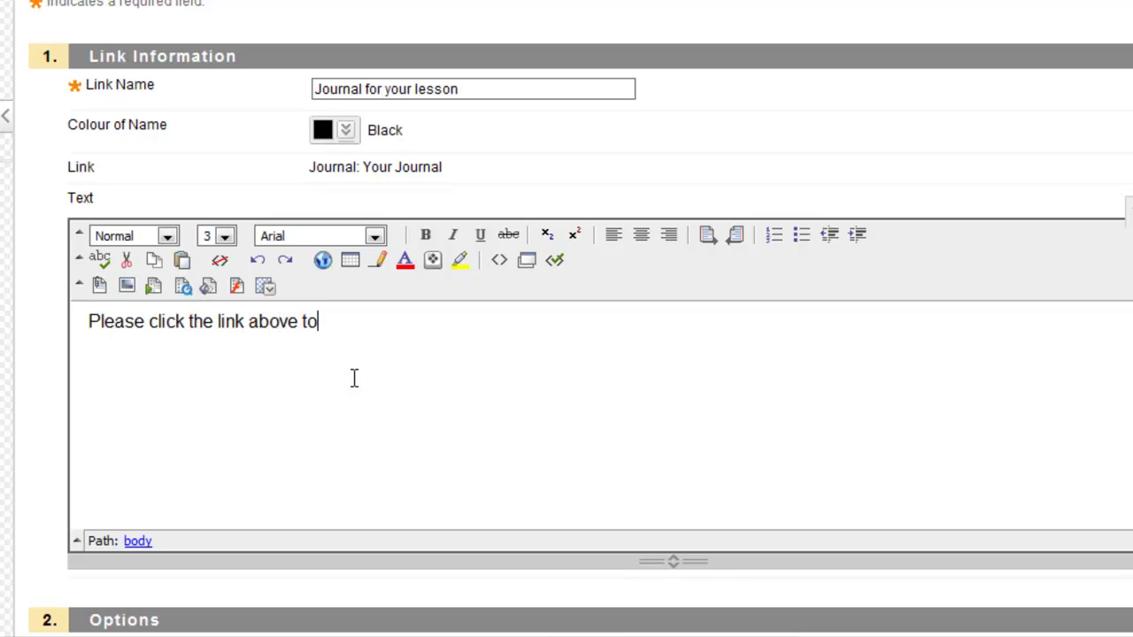
text(urna)
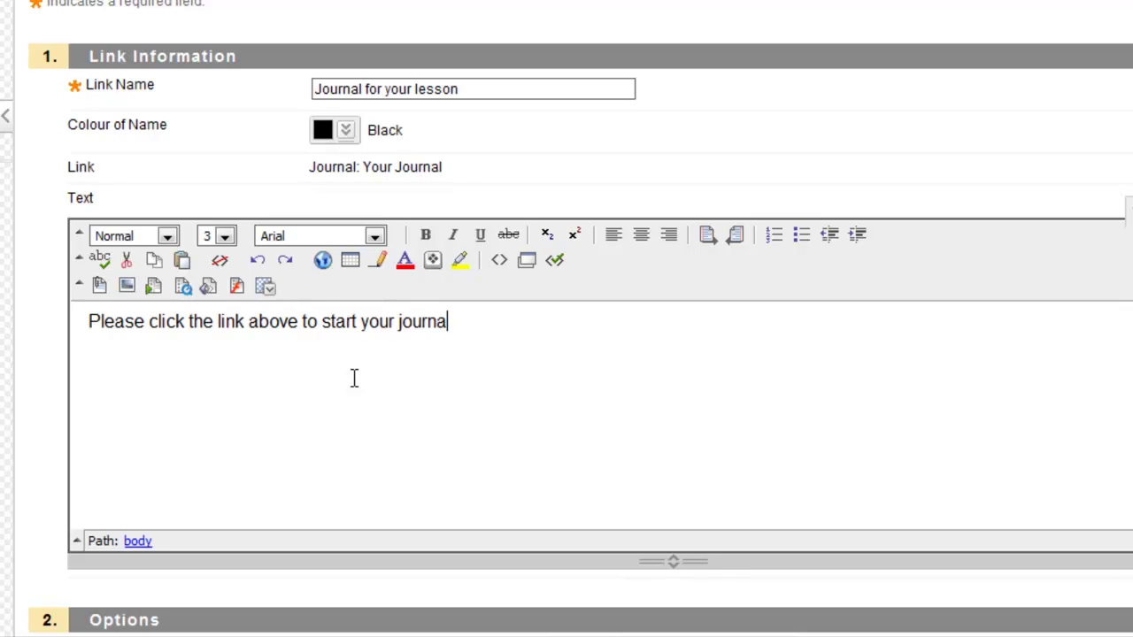
text(l)
scroll(509, 352, down, 4)
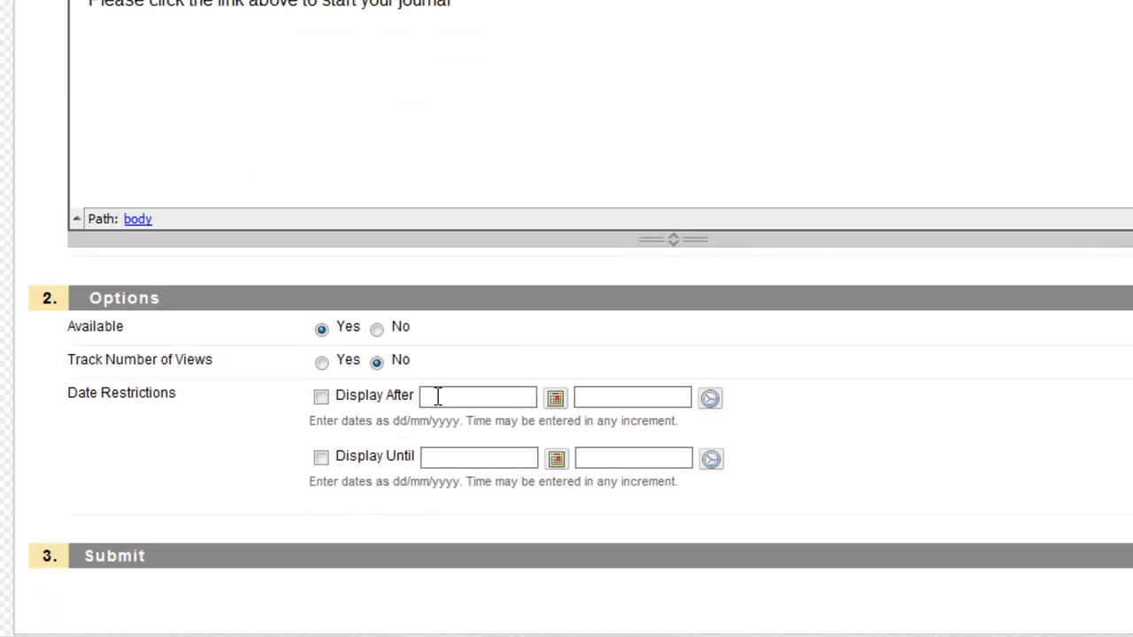
click(322, 362)
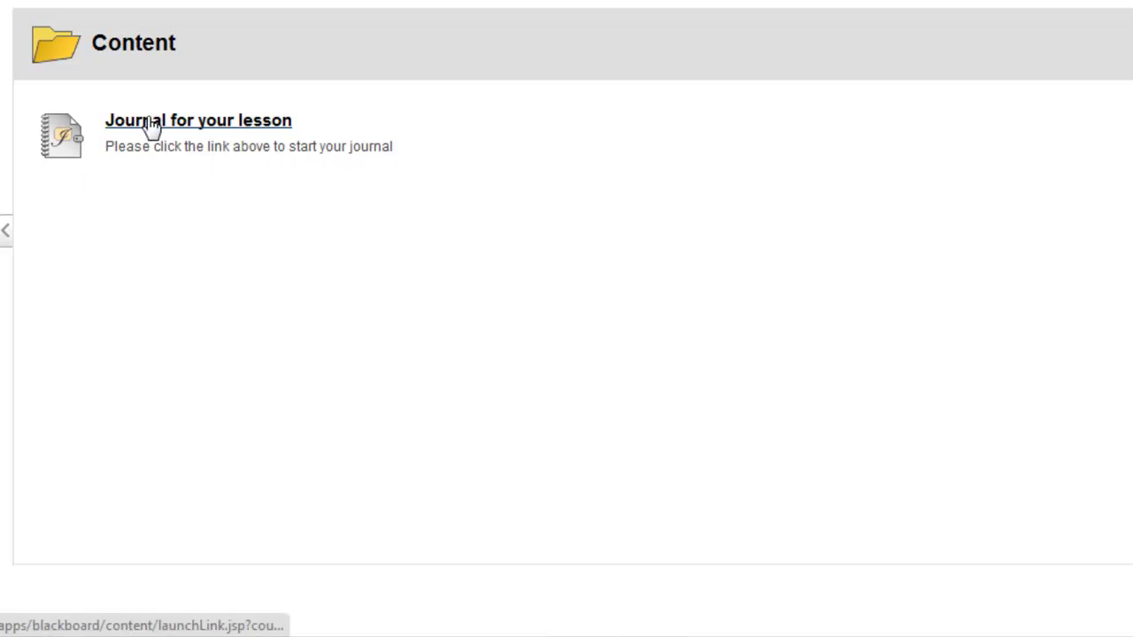
- Open "Journal for your lesson" and post an entry titled "Day 1" with the message "This was a bad day :("
click(190, 126)
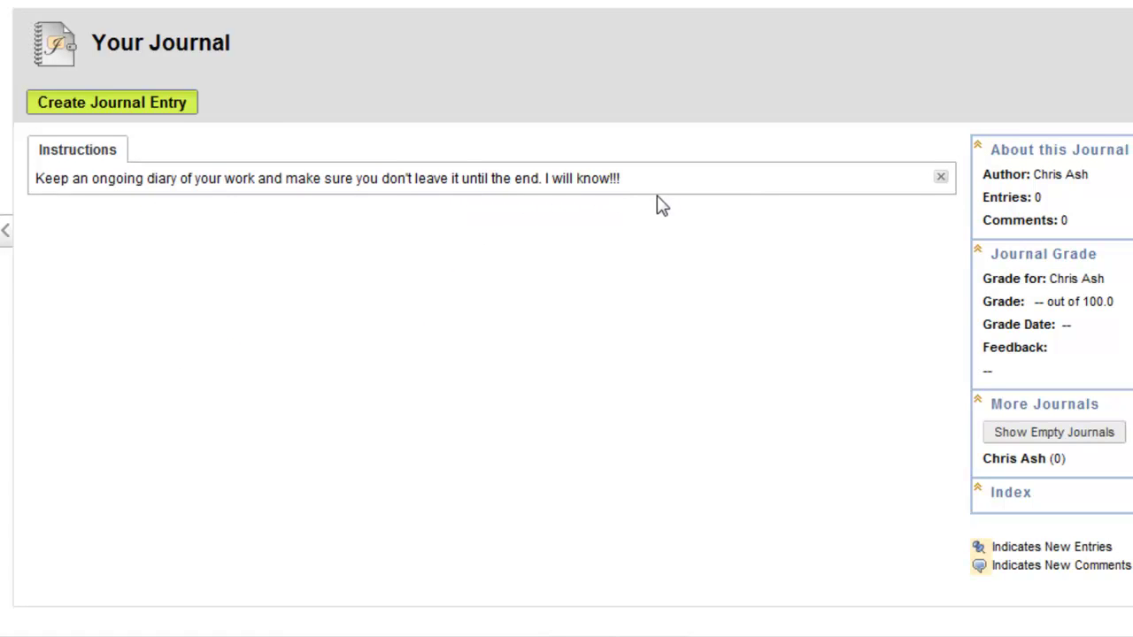
click(140, 104)
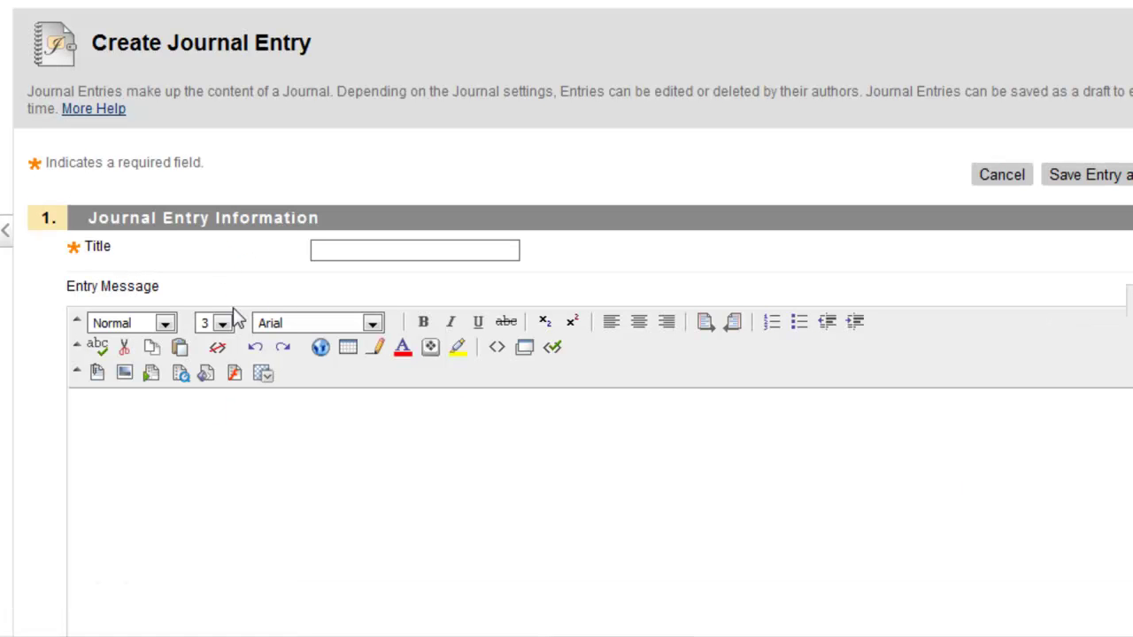
click(359, 256)
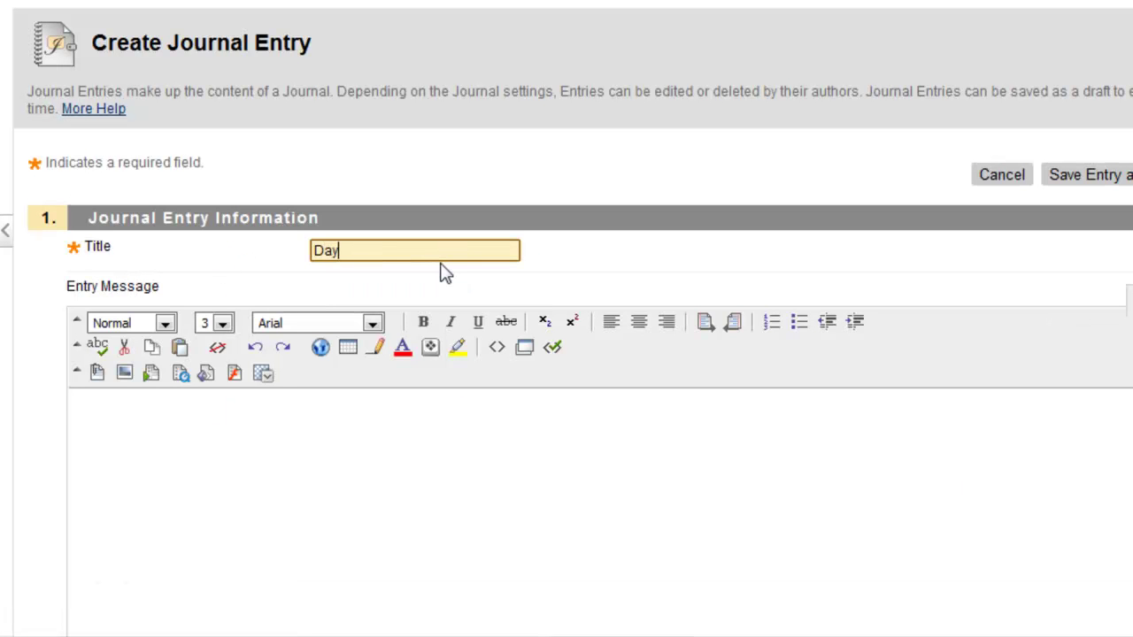
click(333, 454)
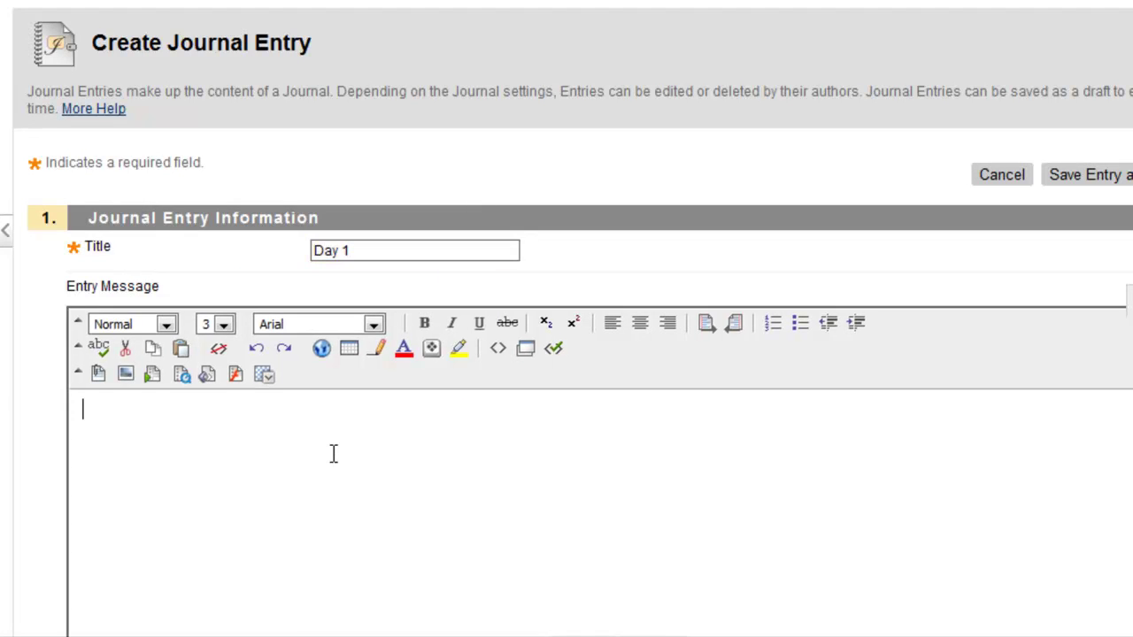
text(This was a bad da)
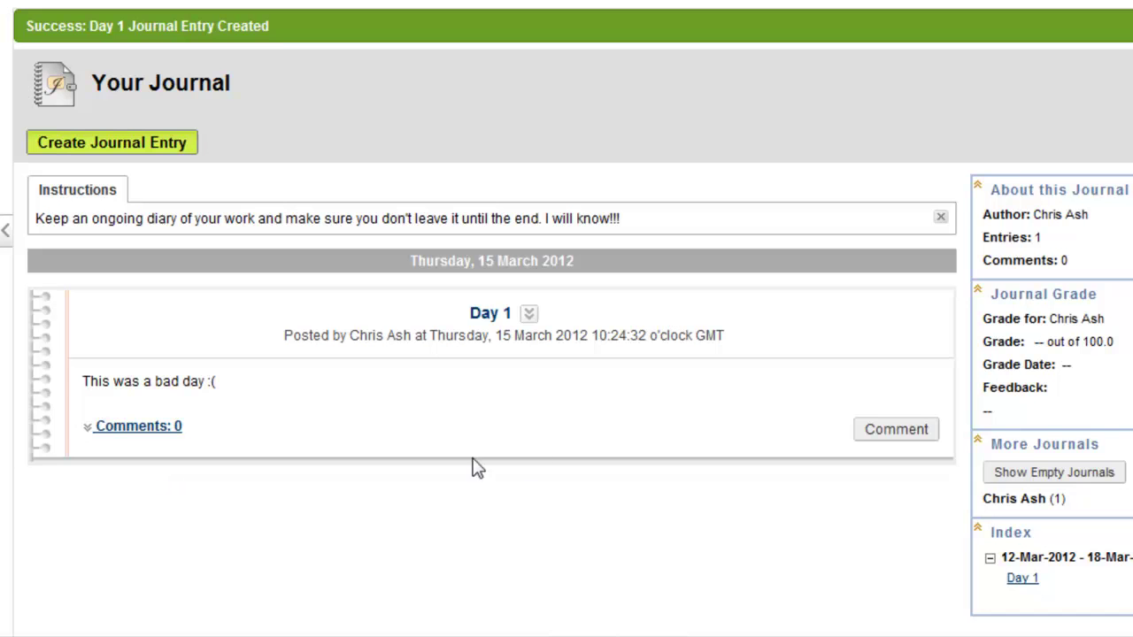
- Add the comment "What is wrong? Are you OK?" to the Day 1 entry
click(876, 436)
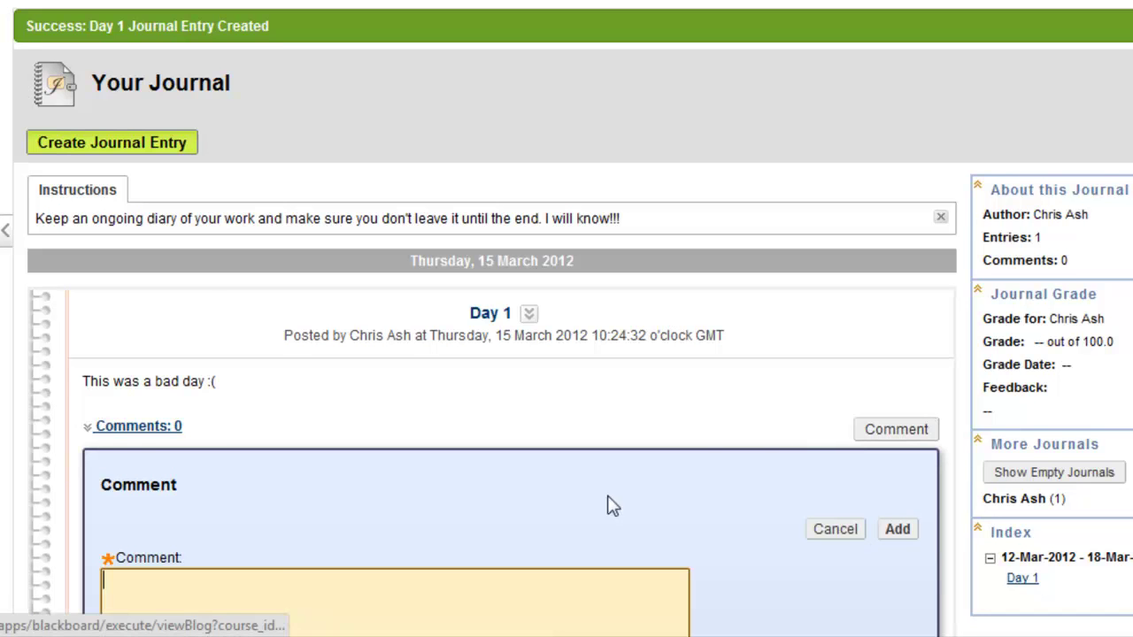
scroll(232, 488, down, 4)
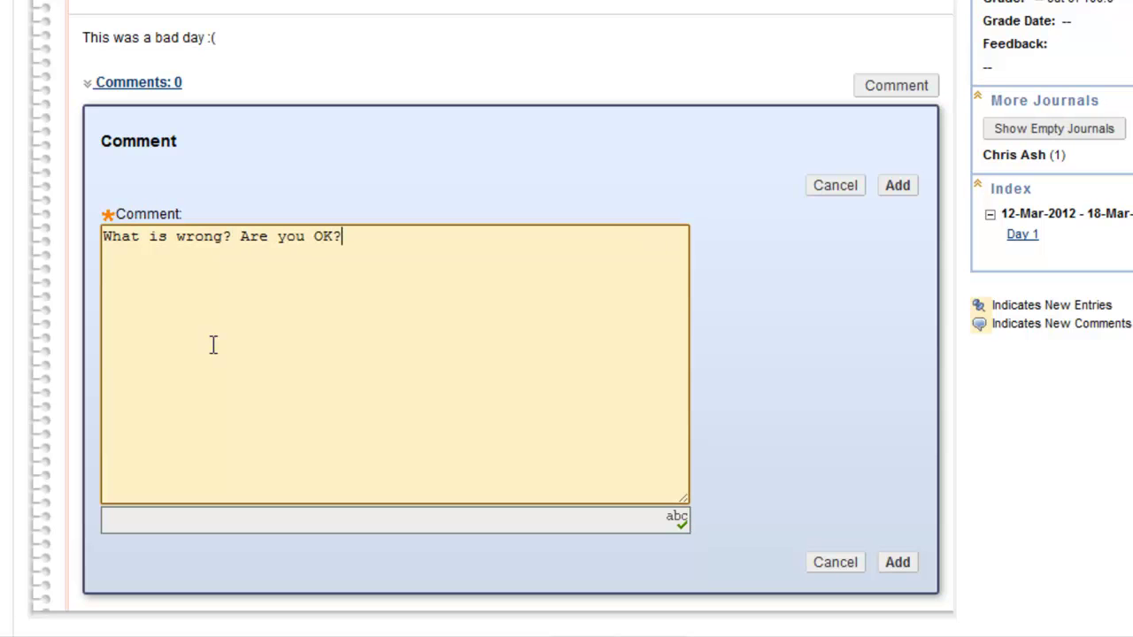
click(896, 186)
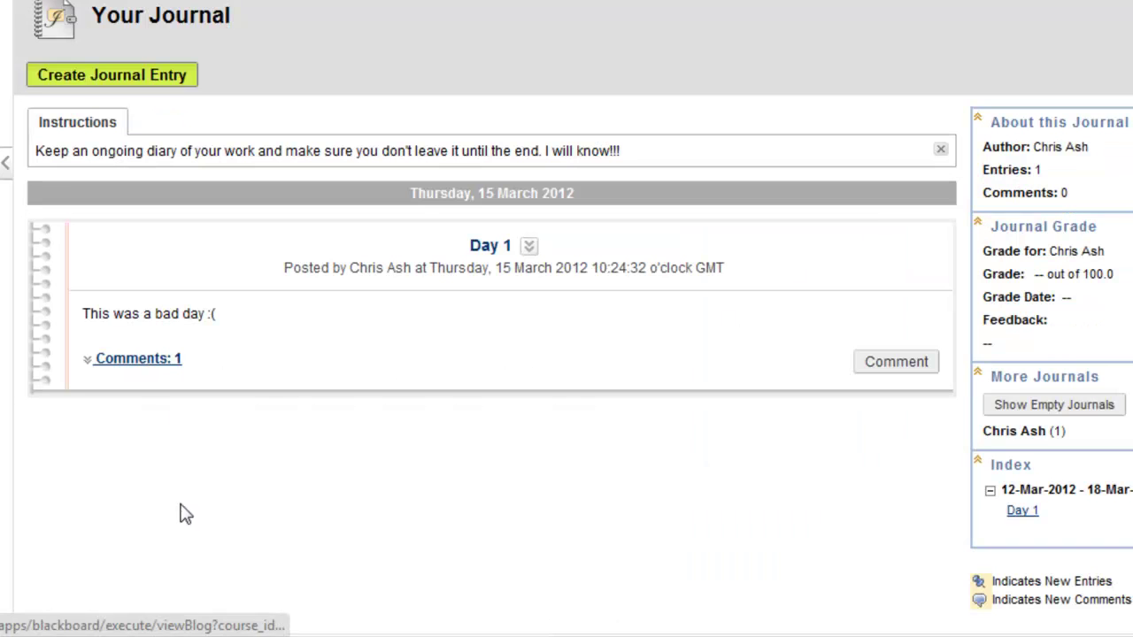
- Expand the Day 1 entry's comments and add the reply "It's OK, just don't get it yet"
click(155, 365)
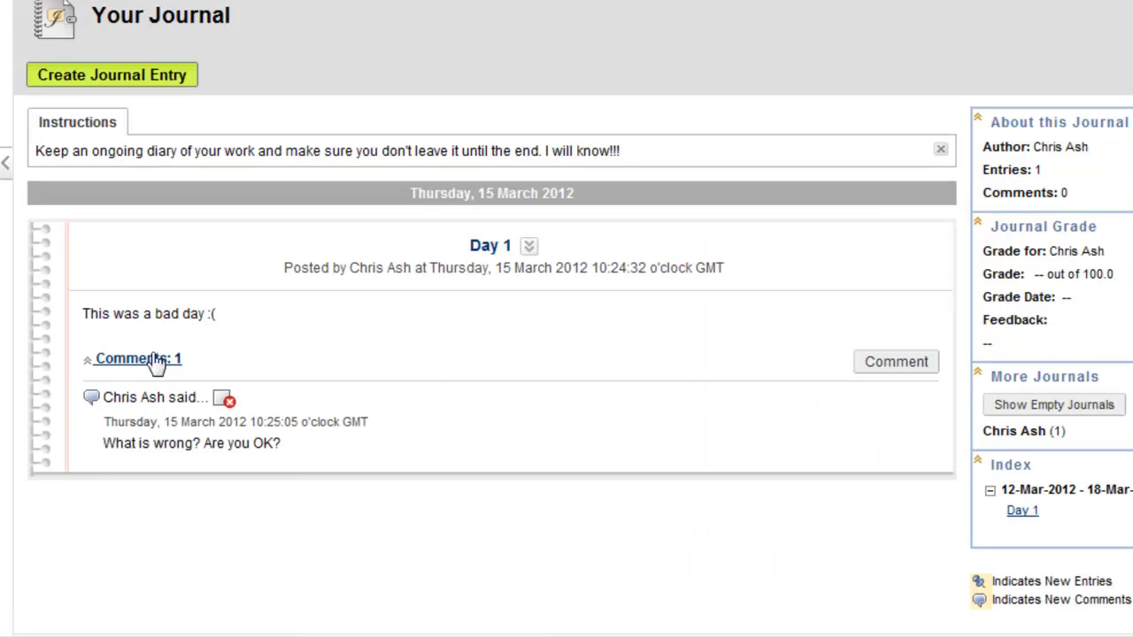
click(155, 363)
click(155, 362)
click(892, 370)
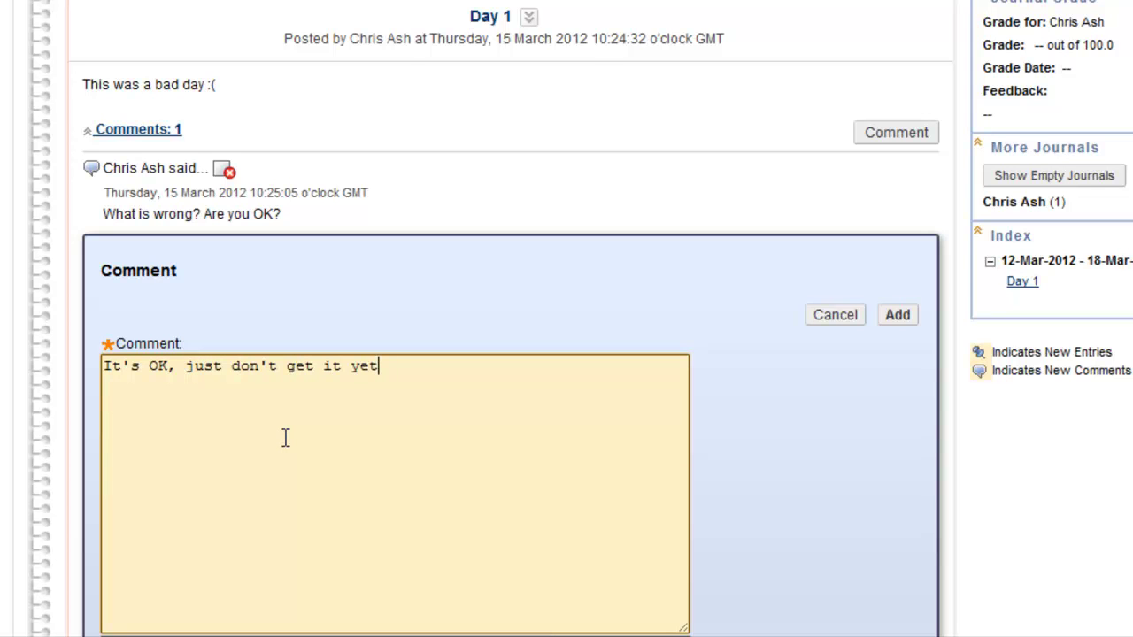
click(881, 320)
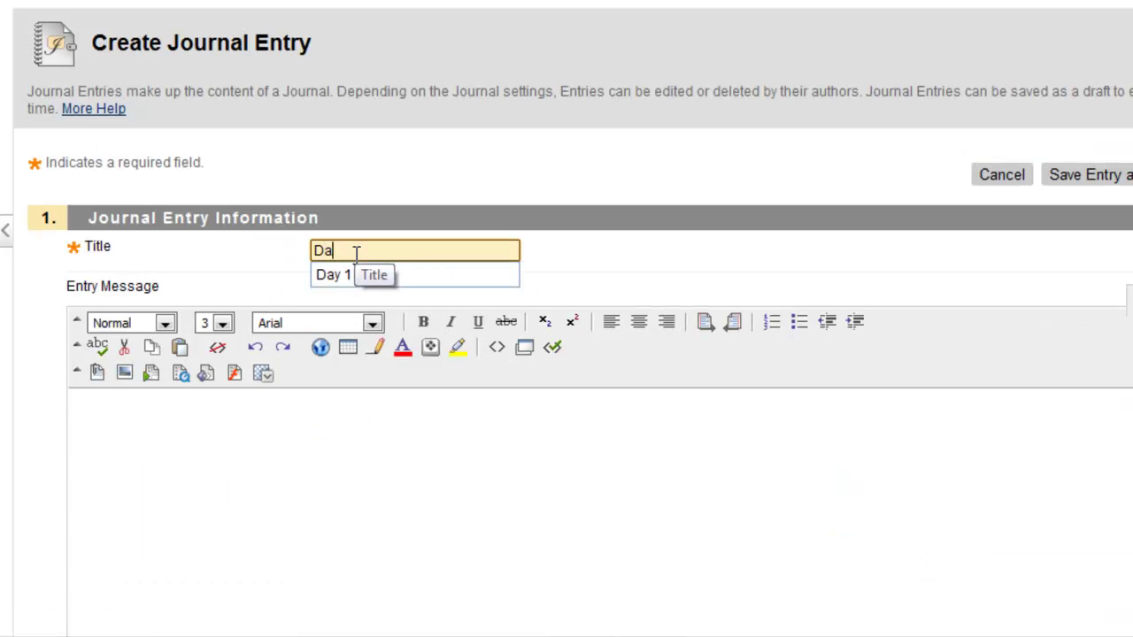
- Post a new journal entry titled "Day 2" with the message "Great I got it!!!"
click(285, 431)
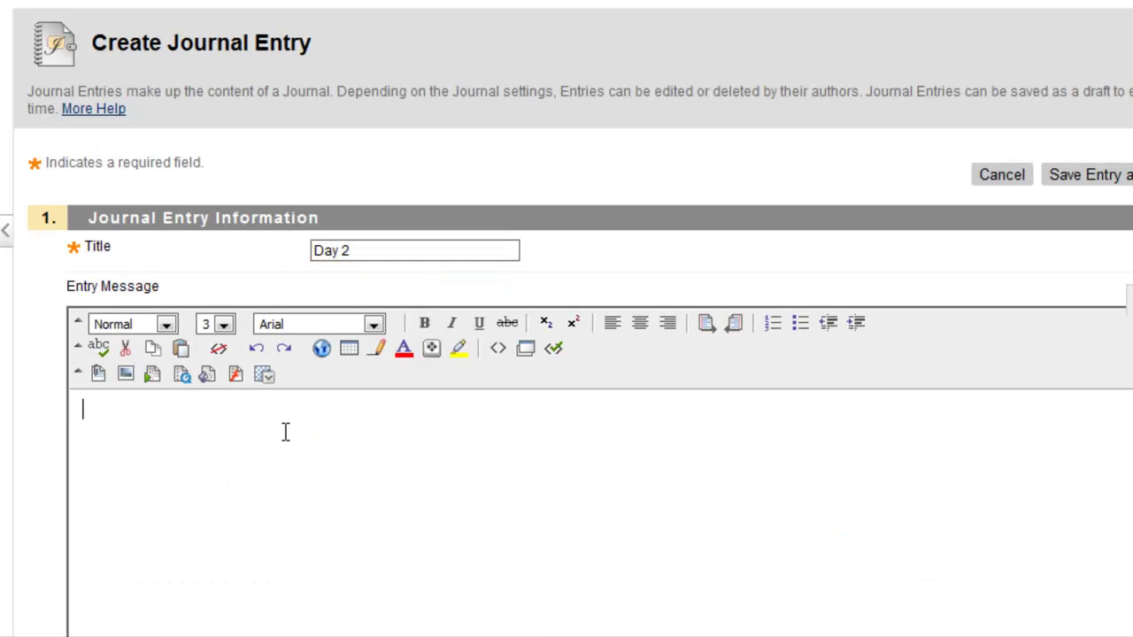
text(Great I go)
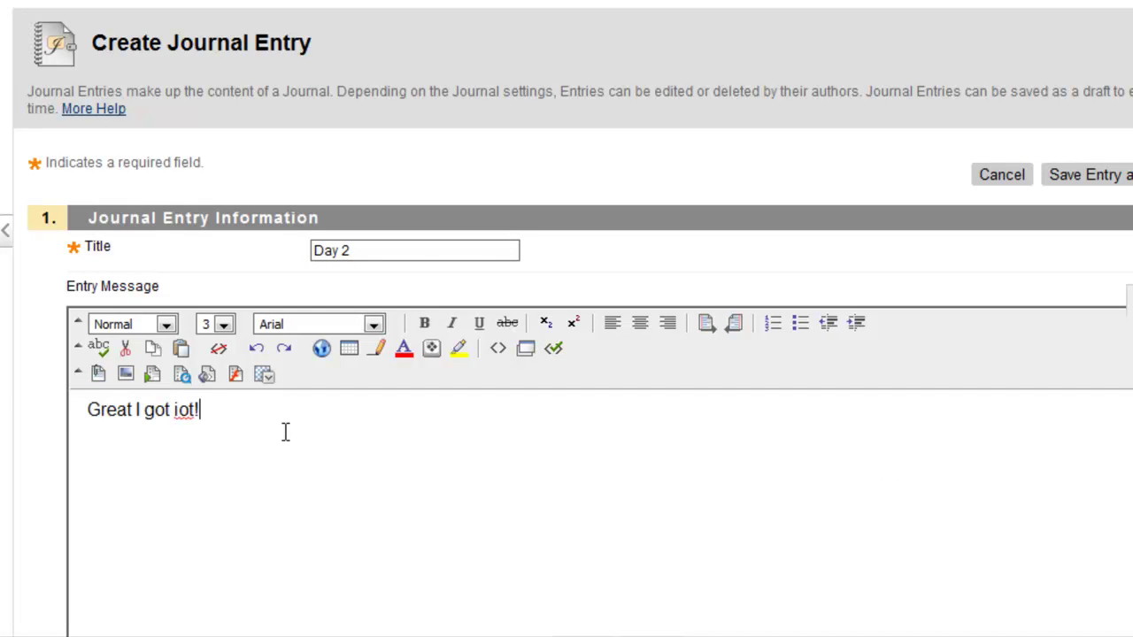
key(BackSpace)
key(BackSpace)
key(BackSpace)
click(1087, 175)
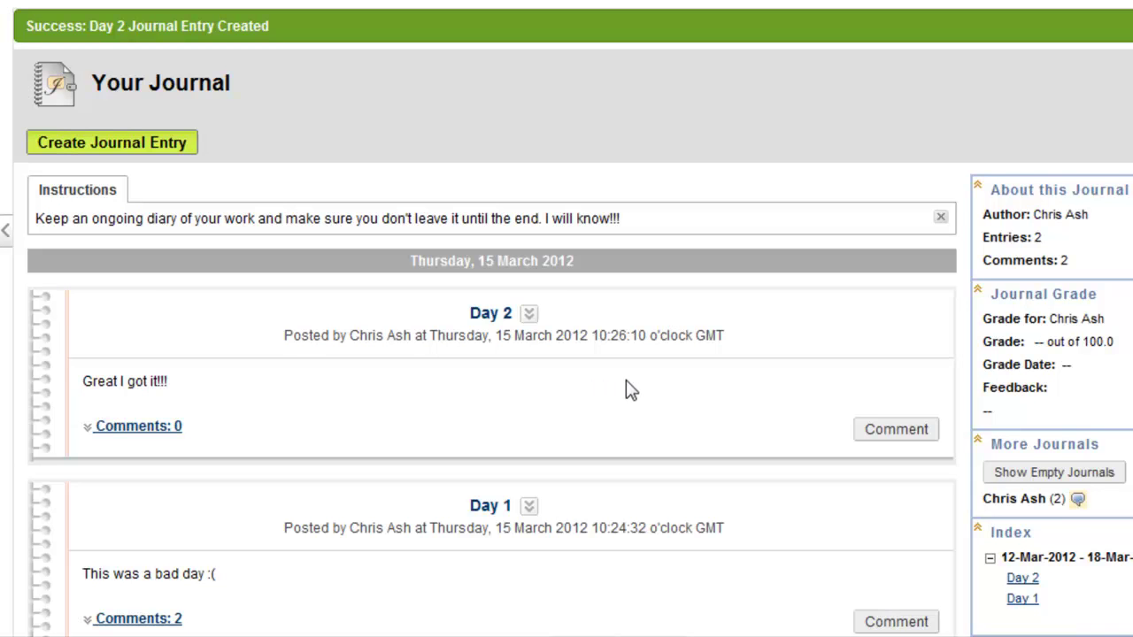
- Show the empty journals, view the first two listed students' journals and return to the journal containing the Day 1 and Day 2 entries
scroll(1053, 425, down, 2)
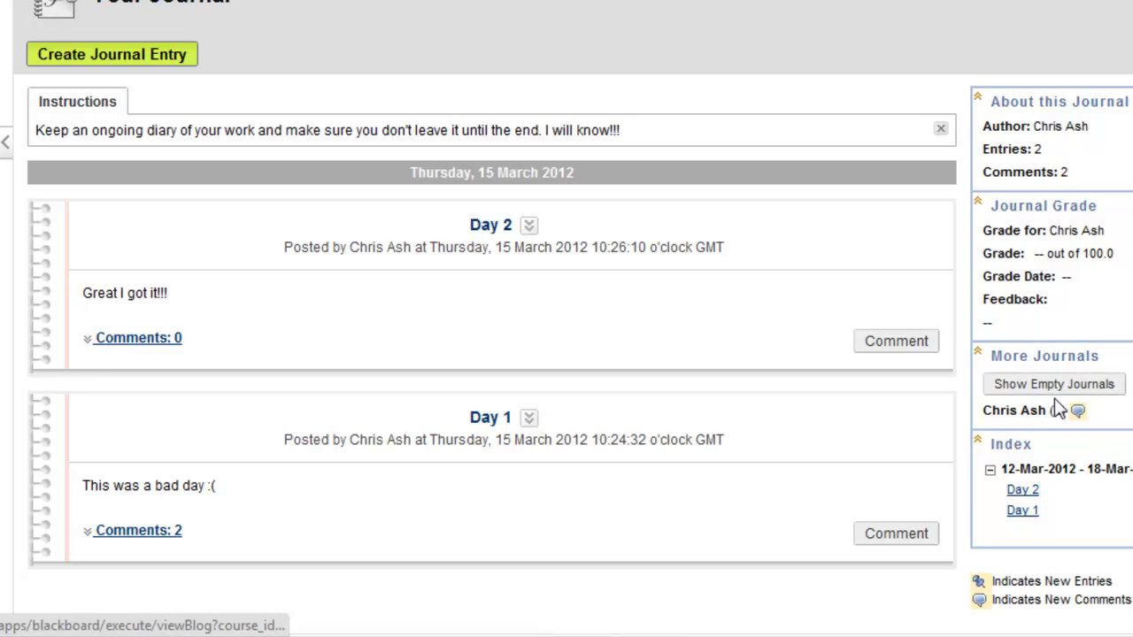
click(1065, 386)
scroll(1061, 403, down, 3)
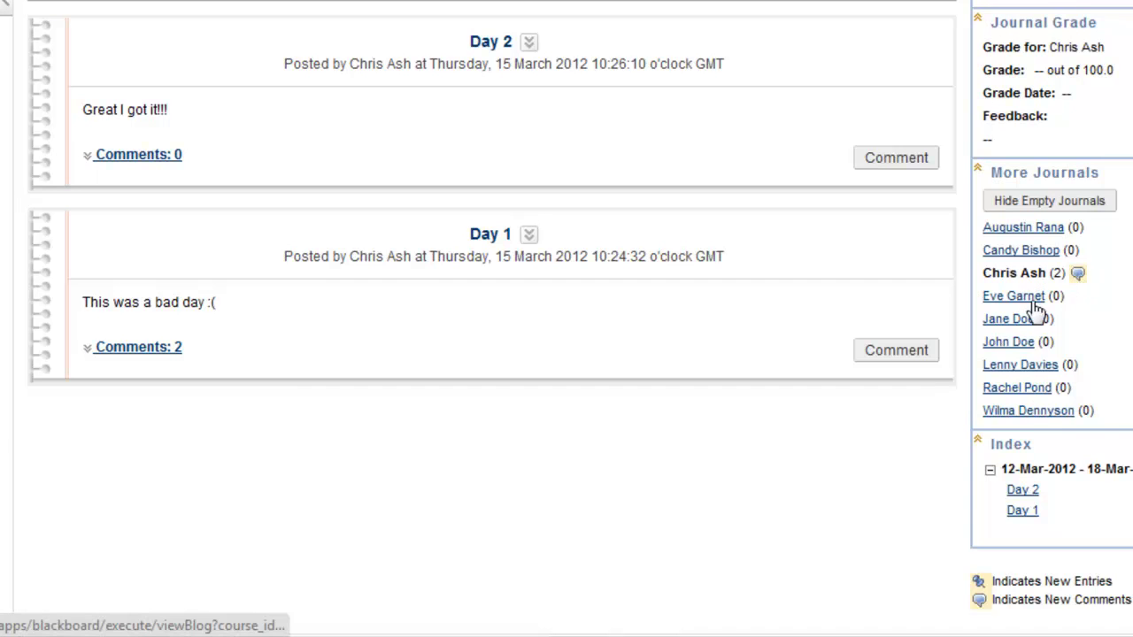
click(1026, 230)
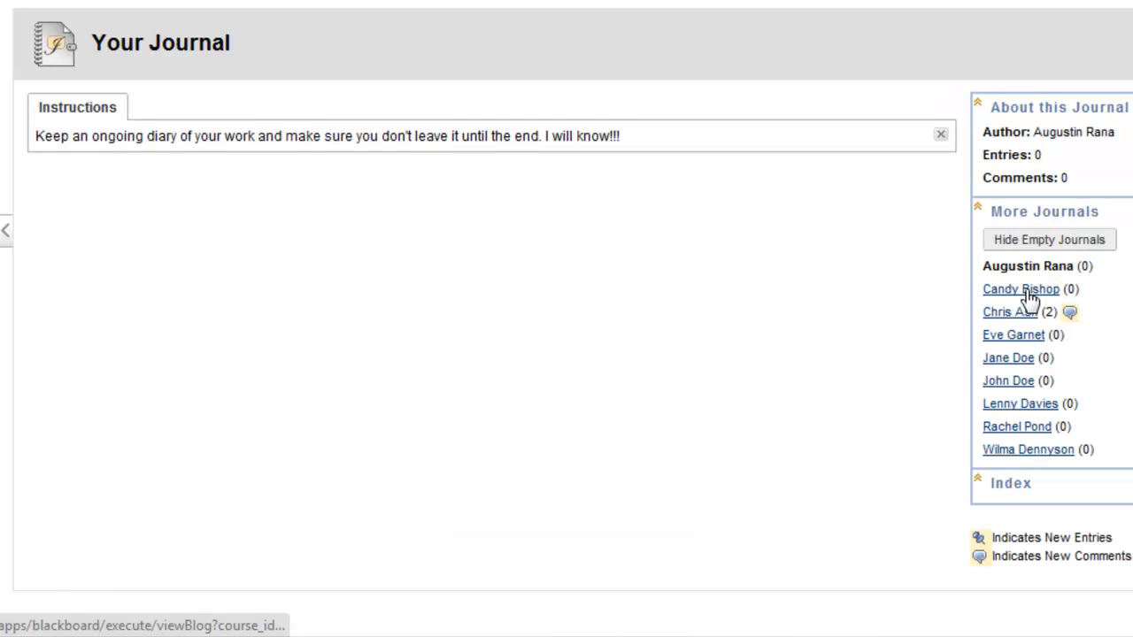
click(1027, 292)
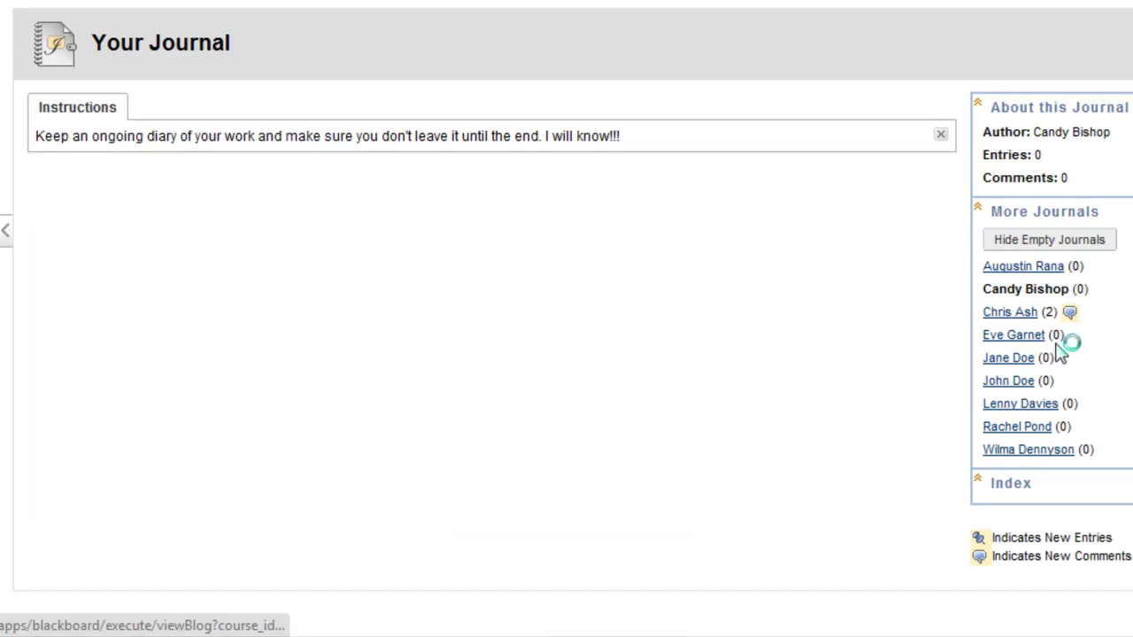
scroll(1062, 349, down, 3)
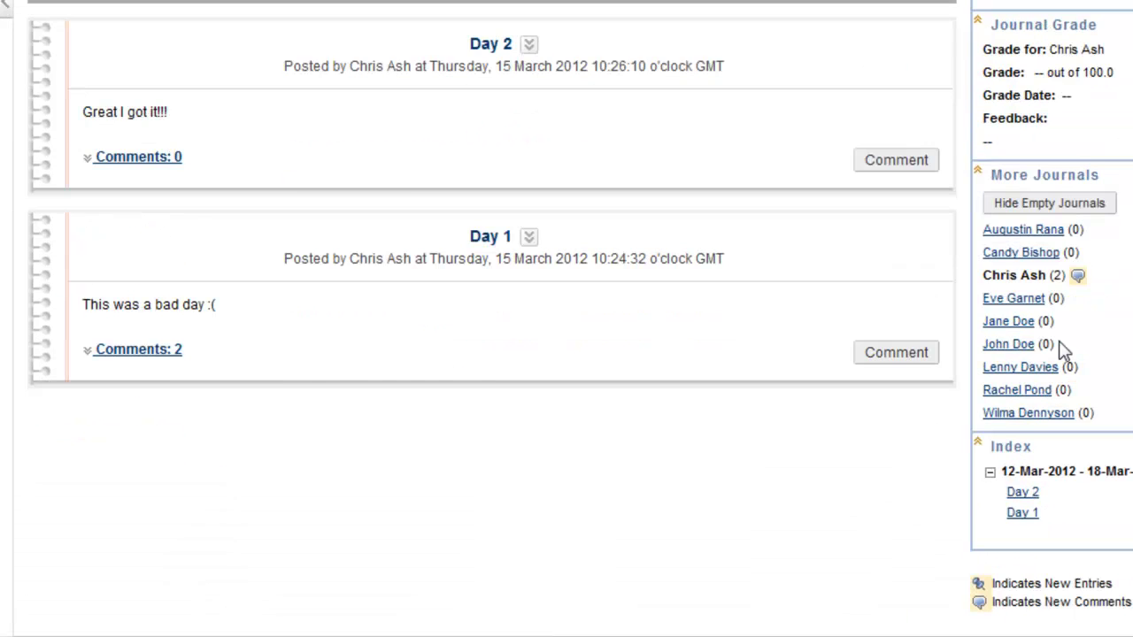
scroll(1059, 345, up, 3)
- Collapse and expand the week starting 12-Mar-2012 in the journal index to examine its entries, leaving it collapsed
scroll(973, 243, down, 3)
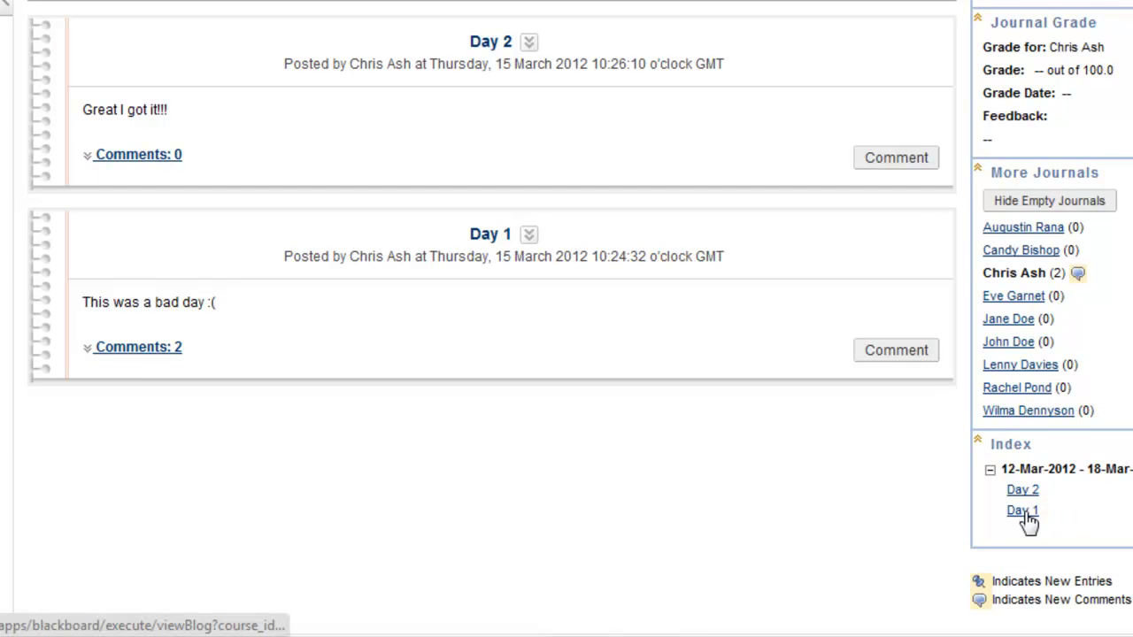
click(990, 470)
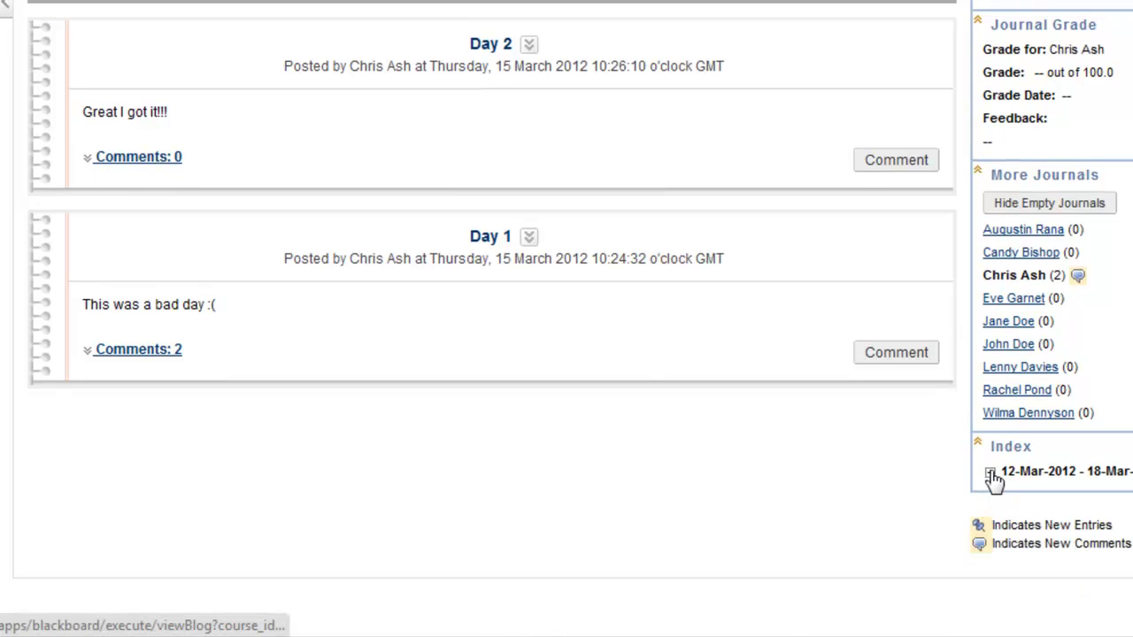
click(991, 473)
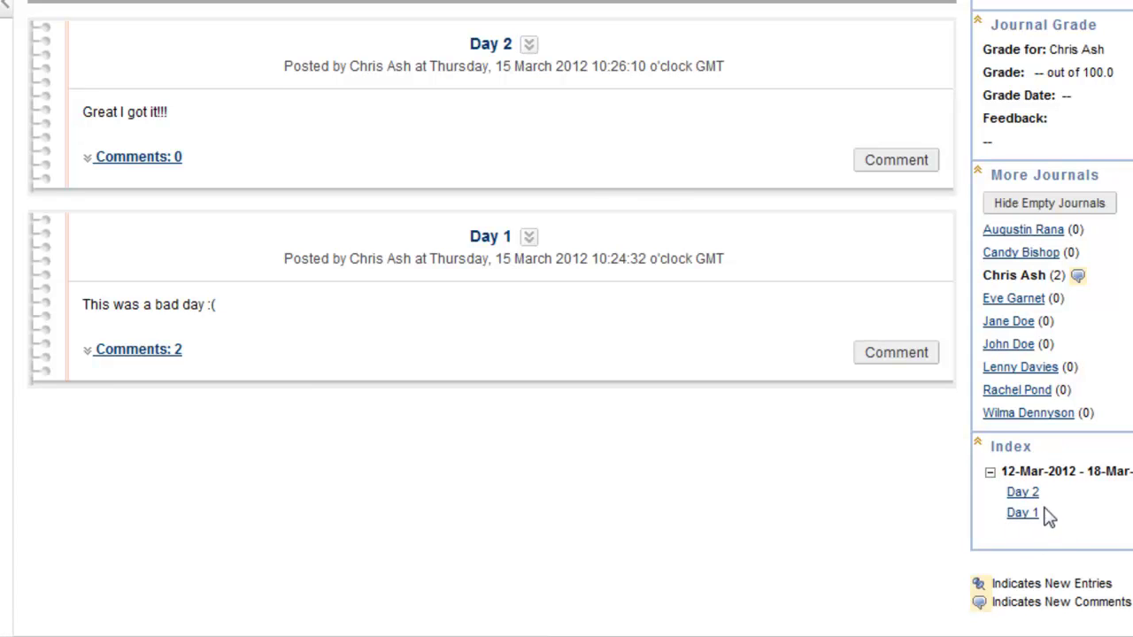
click(990, 473)
click(991, 473)
click(990, 474)
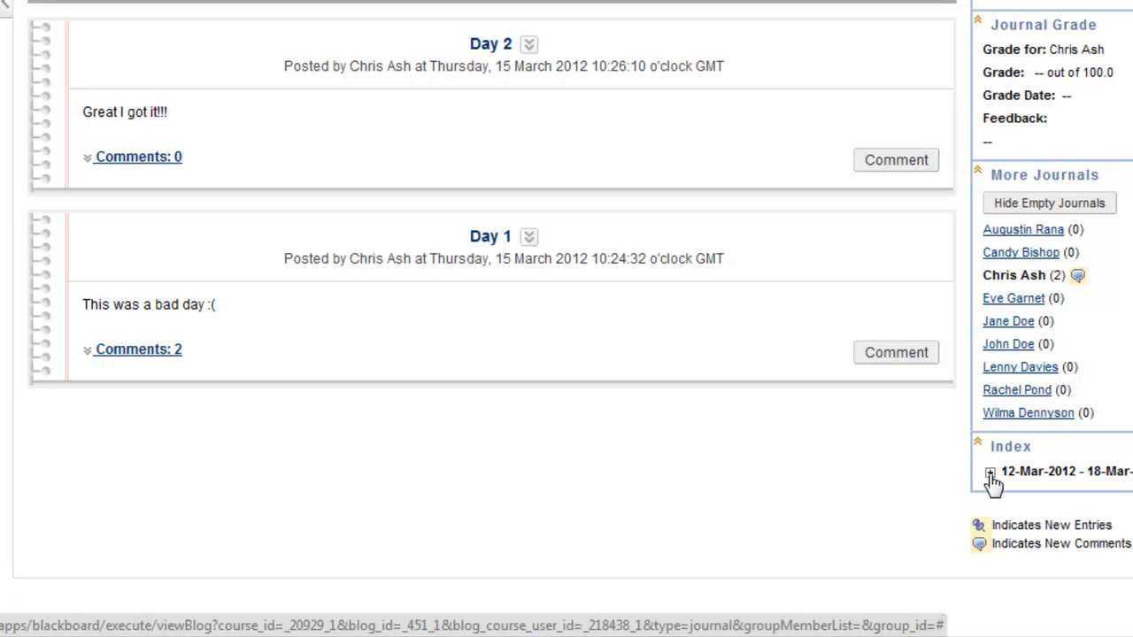